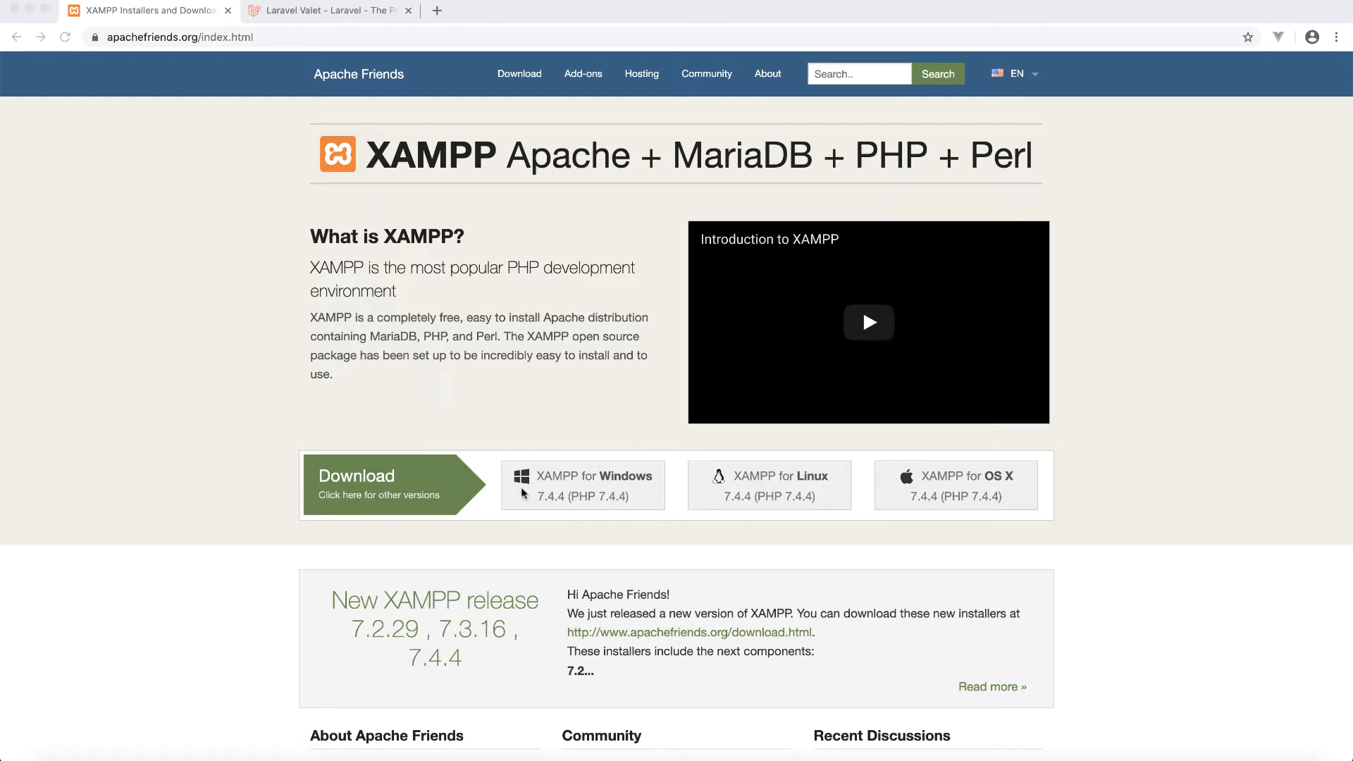
# - Download the XAMPP 7.4.4 for OS X installer from apachefriends.org
pyautogui.click(1017, 498)
pyautogui.click(962, 499)
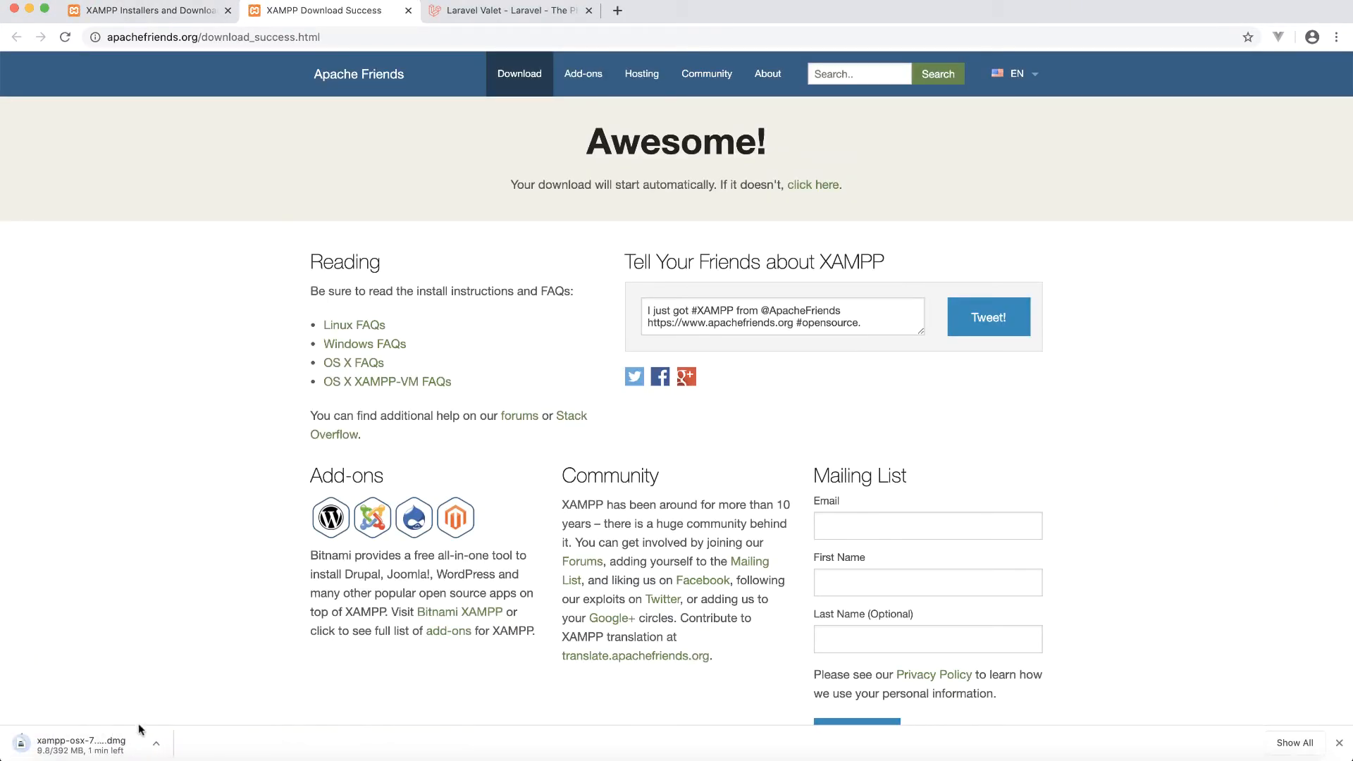
# - Cancel the XAMPP .dmg download, clear Chrome's download bar, and bring up a Finder window
pyautogui.click(156, 743)
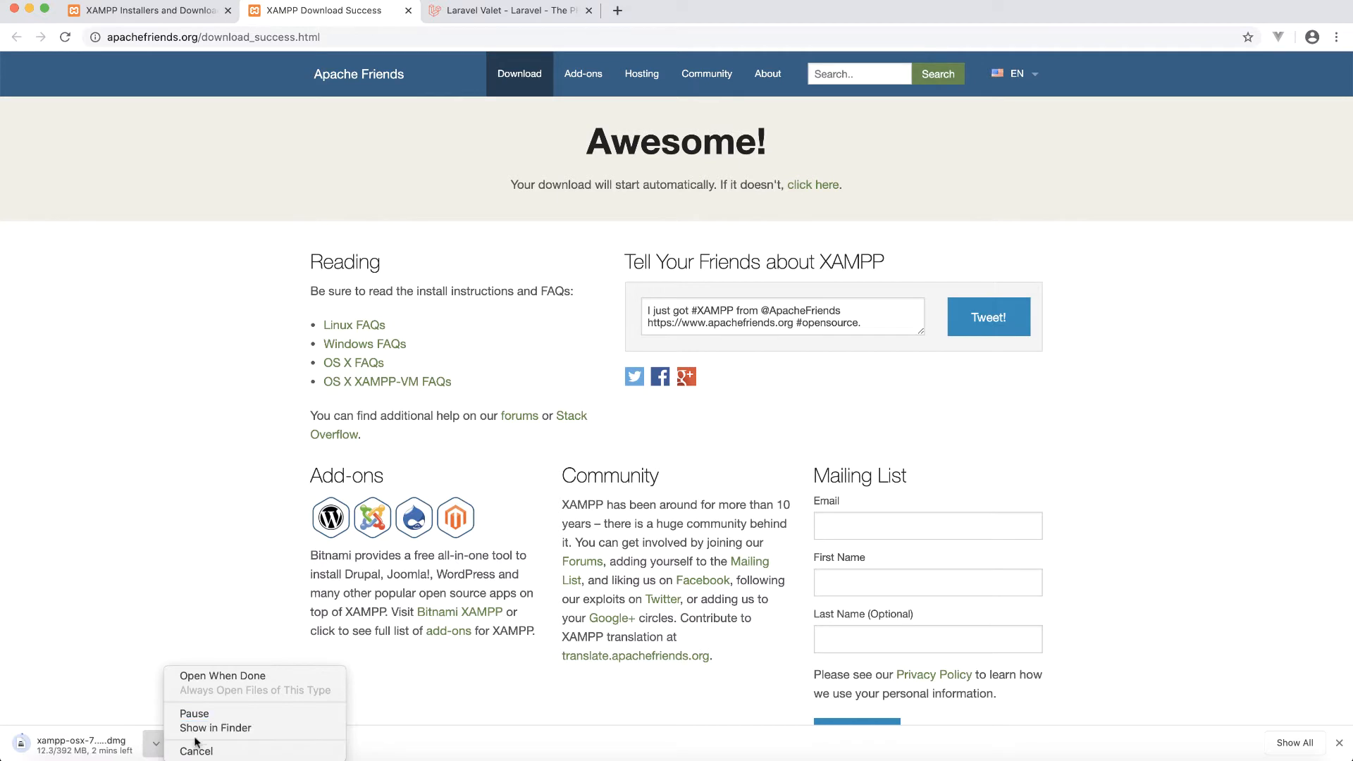
pyautogui.click(193, 752)
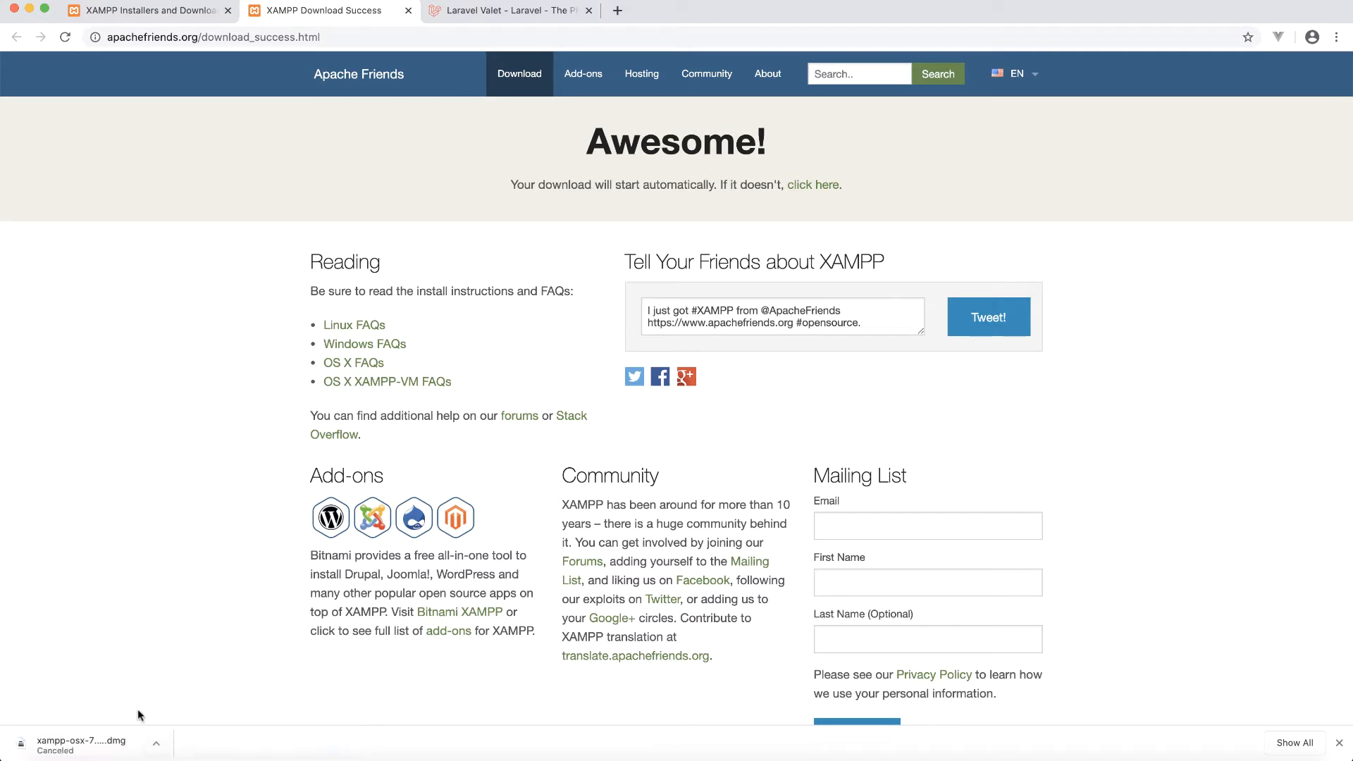
pyautogui.click(1339, 743)
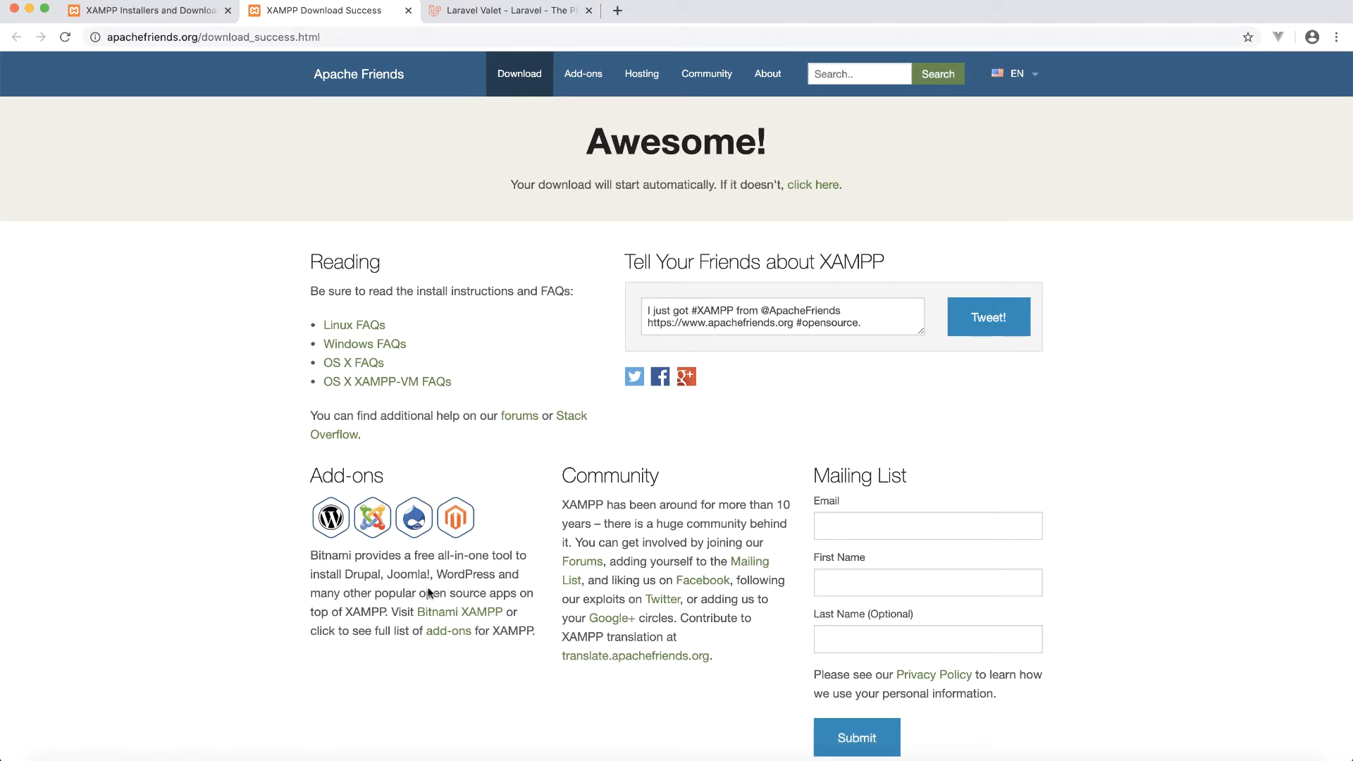
pyautogui.click(62, 759)
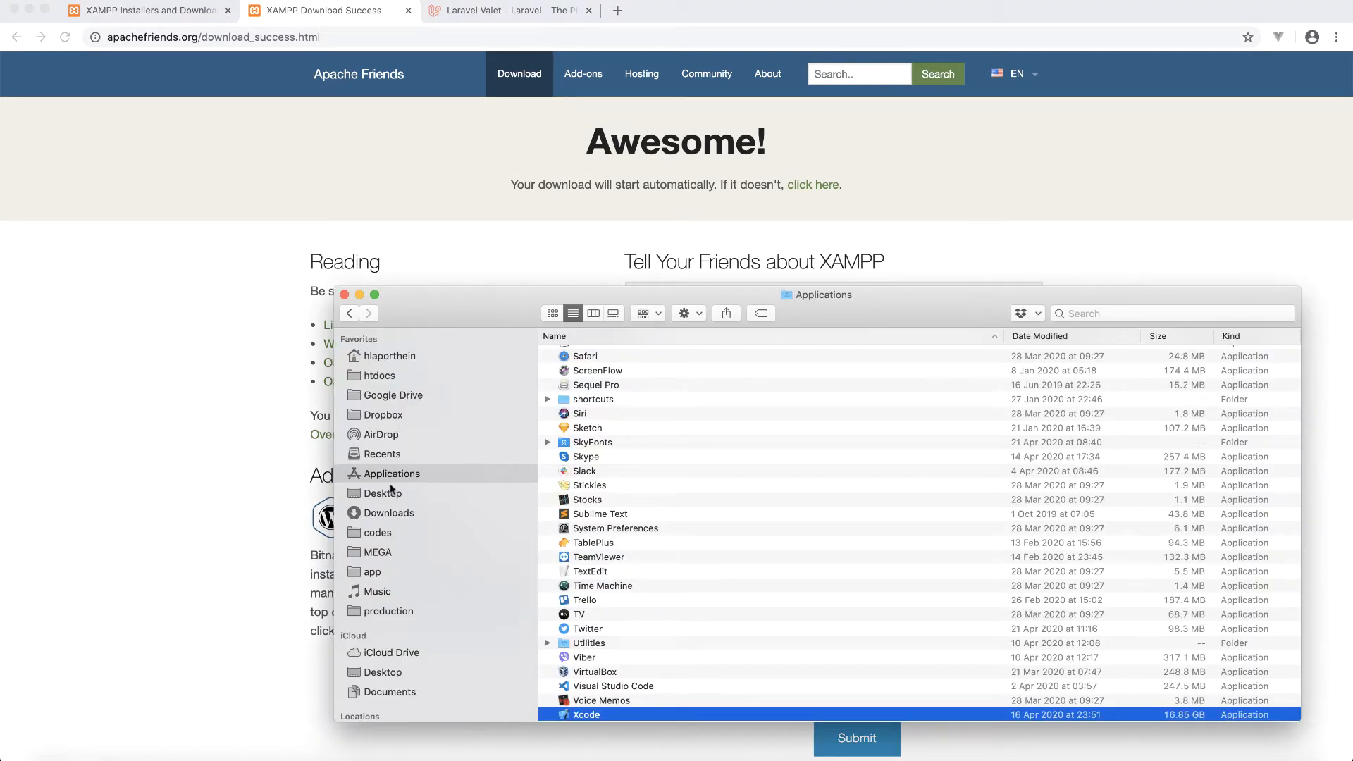
# - Open xampp-osx-7.4.4-2-installer.dmg from the Downloads folder
pyautogui.click(393, 514)
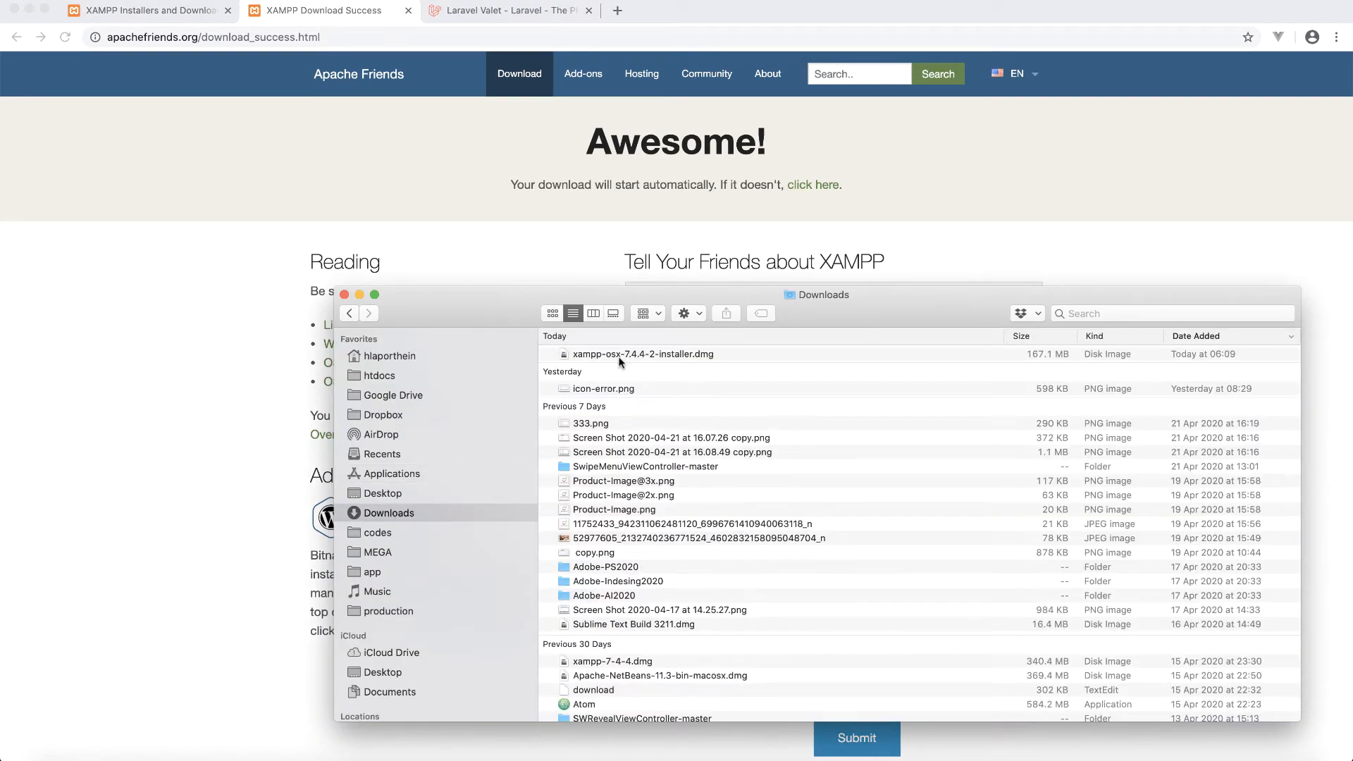
pyautogui.click(624, 354)
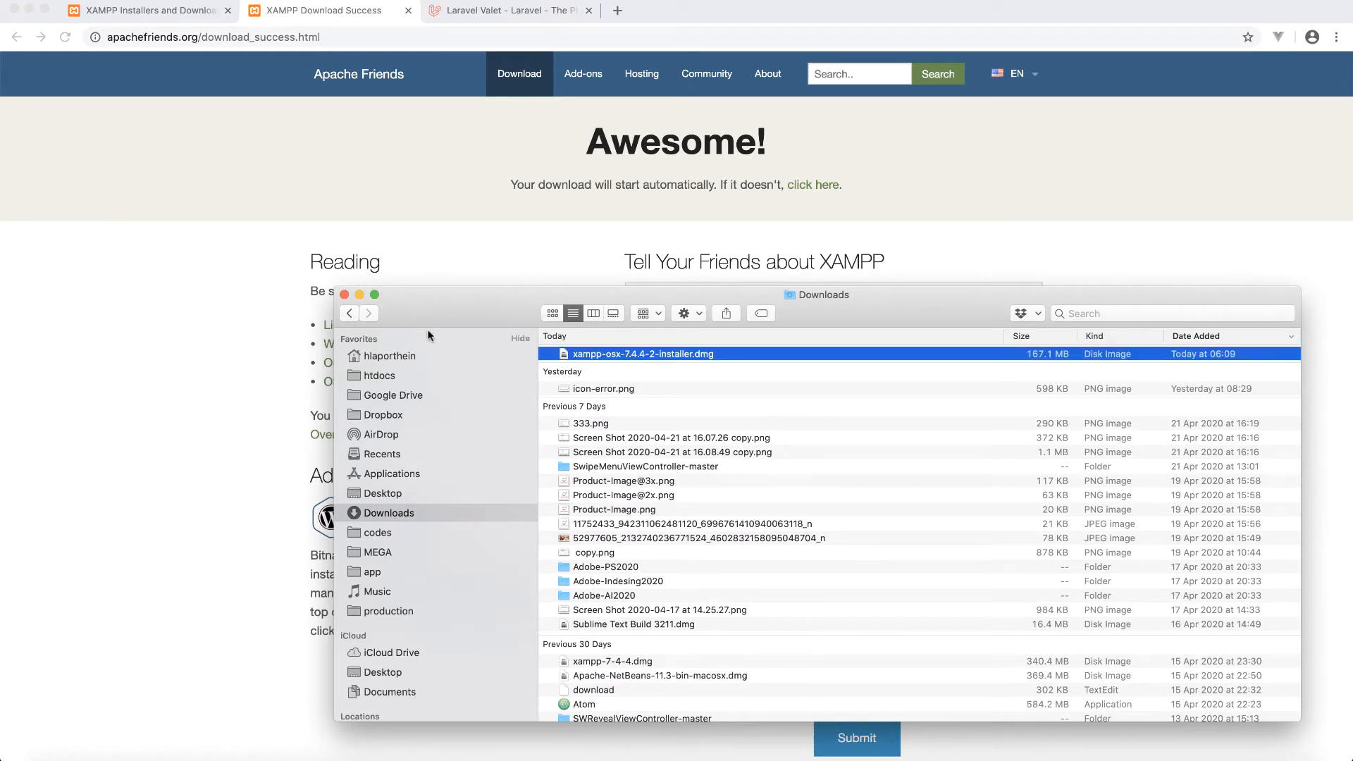
pyautogui.doubleClick(590, 354)
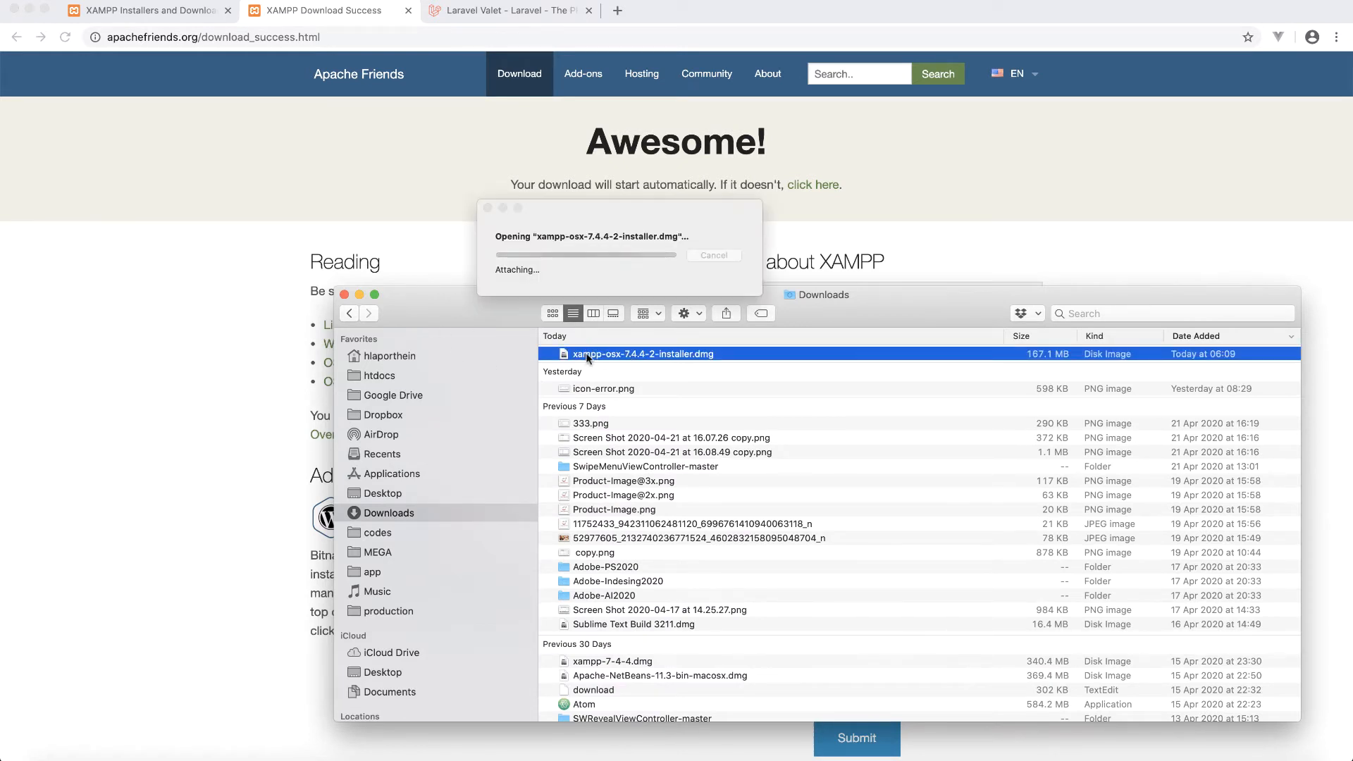
# - Run the XAMPP installer from the mounted disk image, approving it and entering the admin password
pyautogui.click(359, 294)
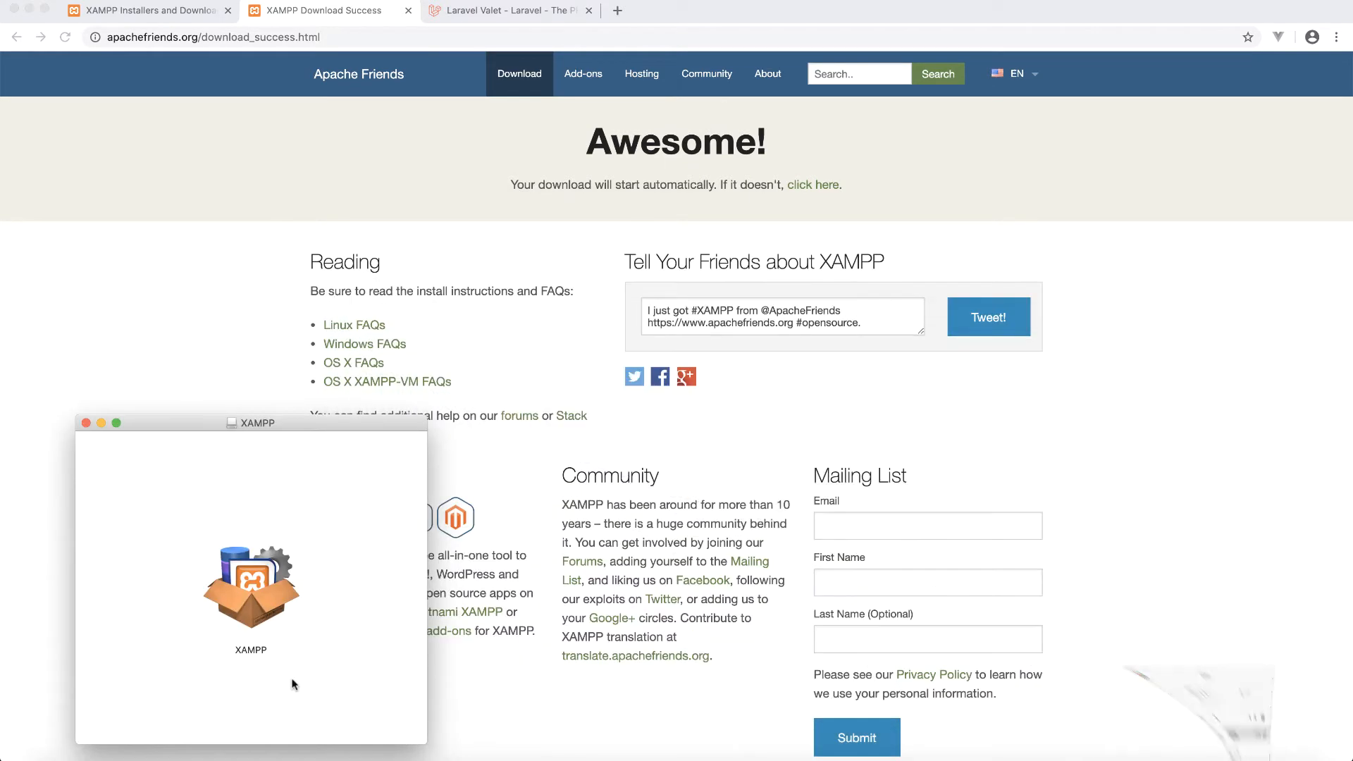
pyautogui.click(241, 600)
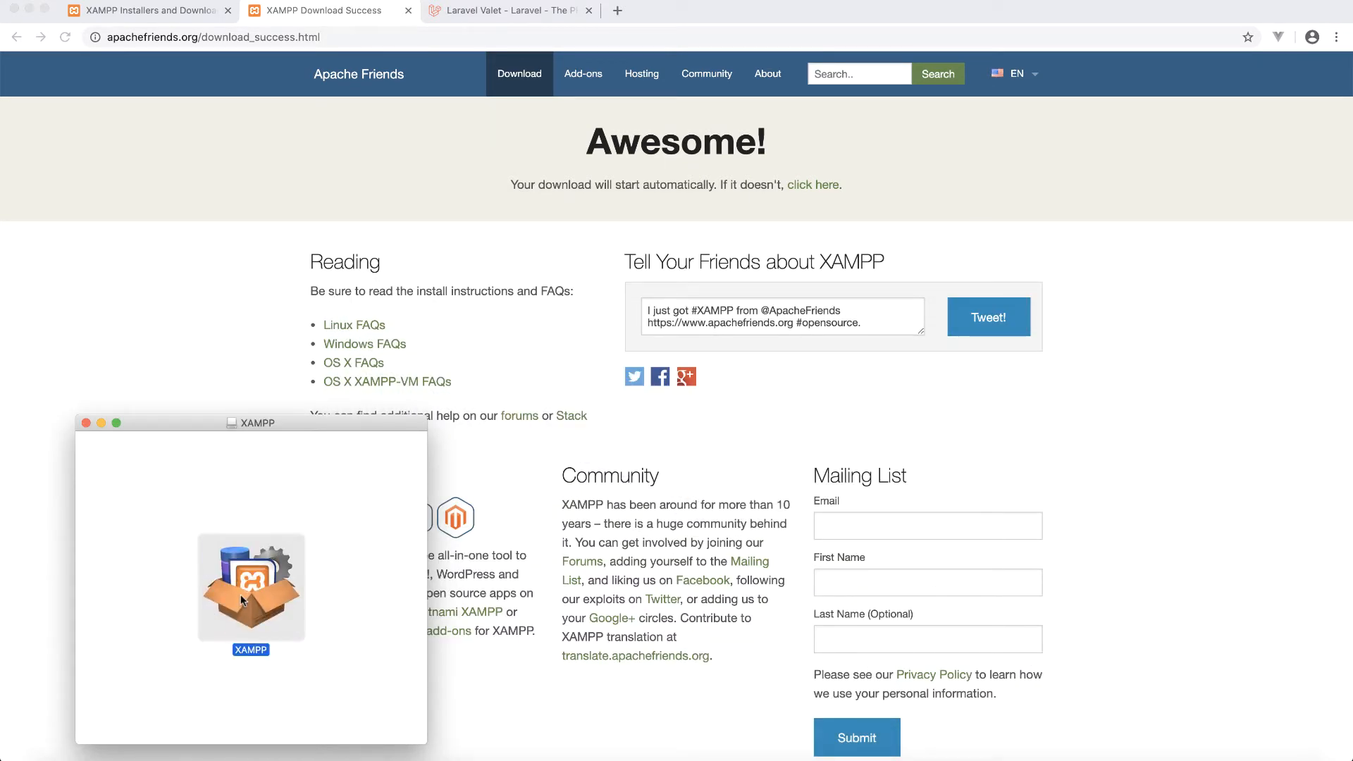
pyautogui.doubleClick(240, 594)
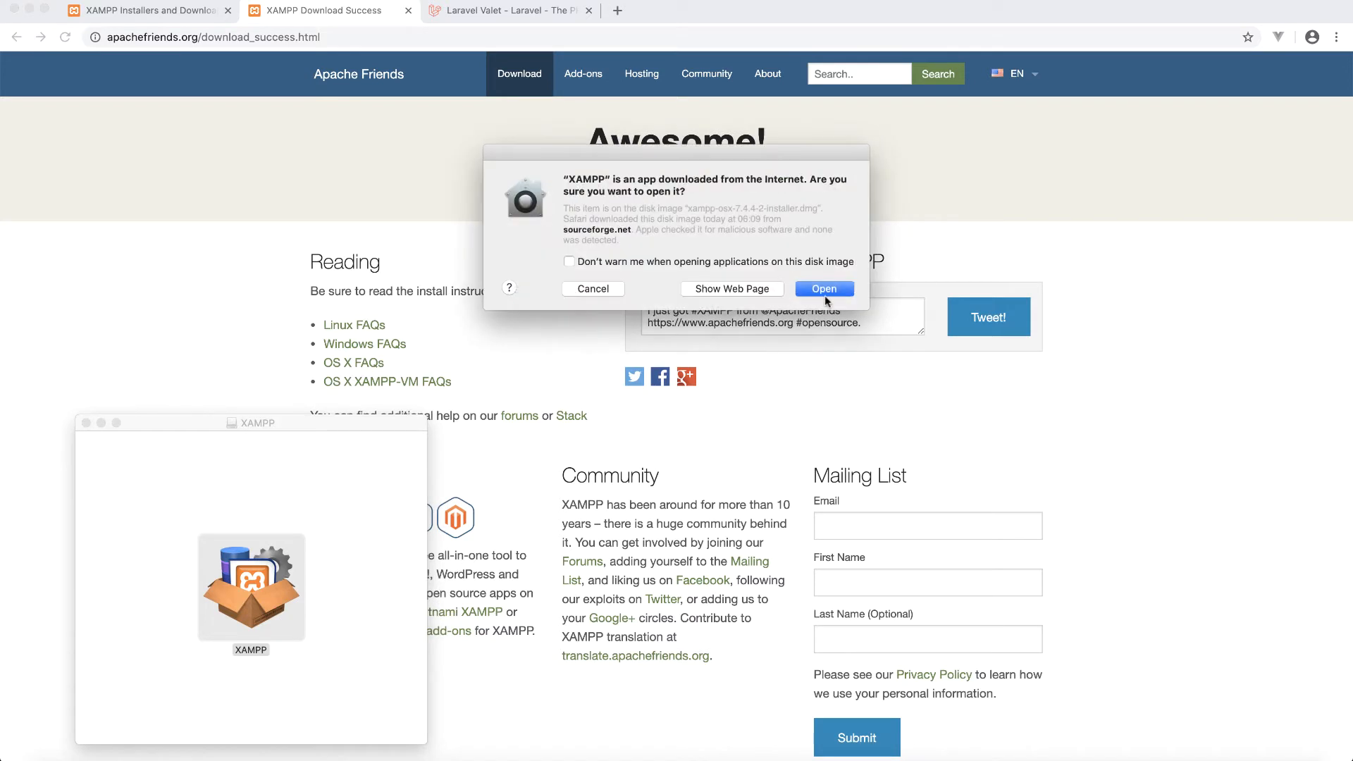
pyautogui.click(824, 289)
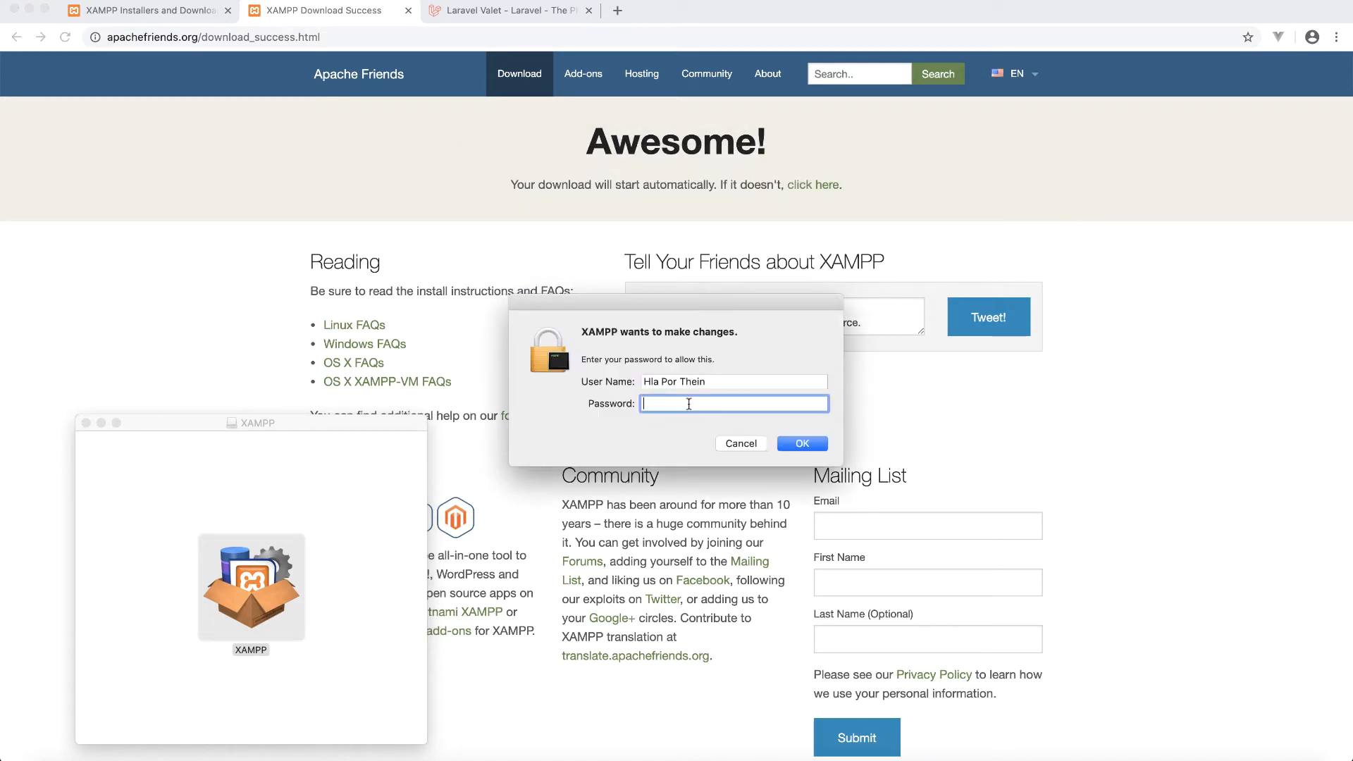
pyautogui.write('*********')
pyautogui.press('Return')
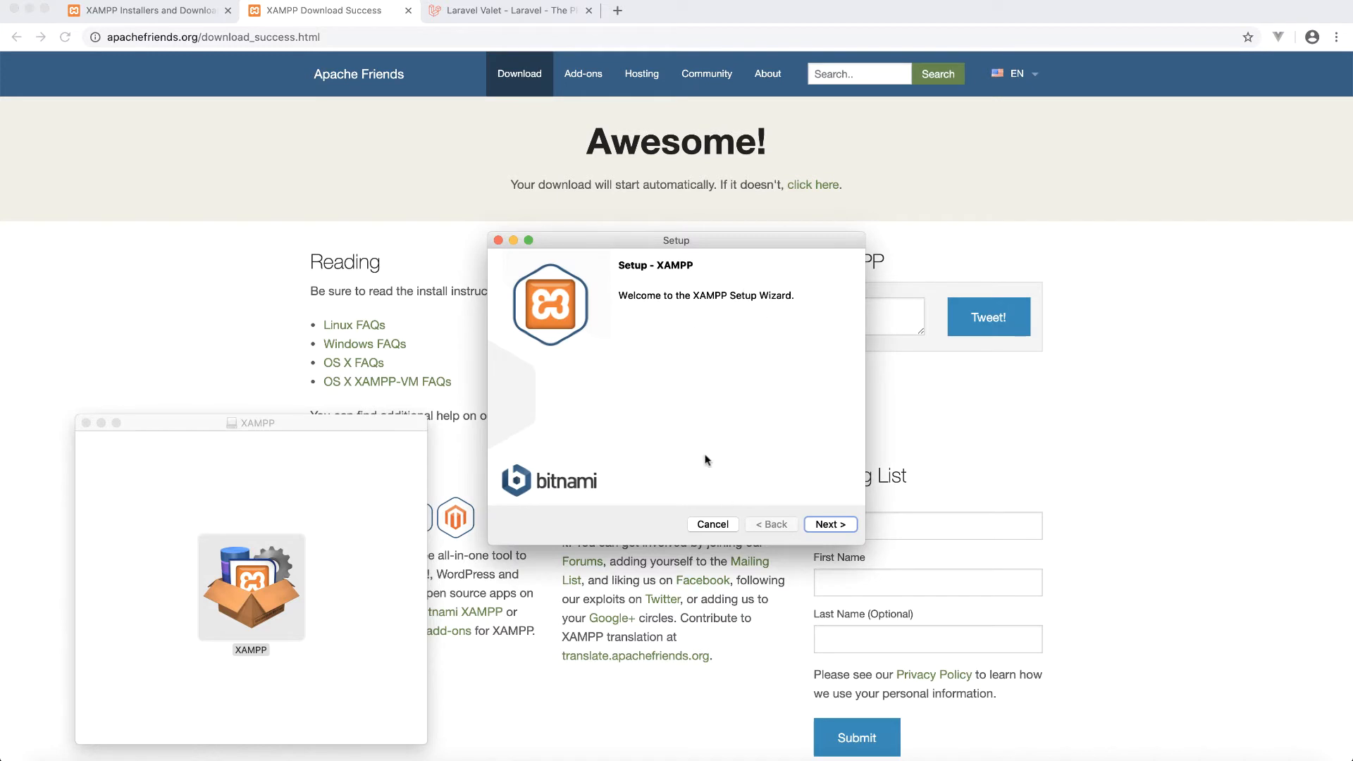
# - Accept core and developer components and the /Applications/XAMPP directory, skipping the Bitnami page
pyautogui.click(829, 525)
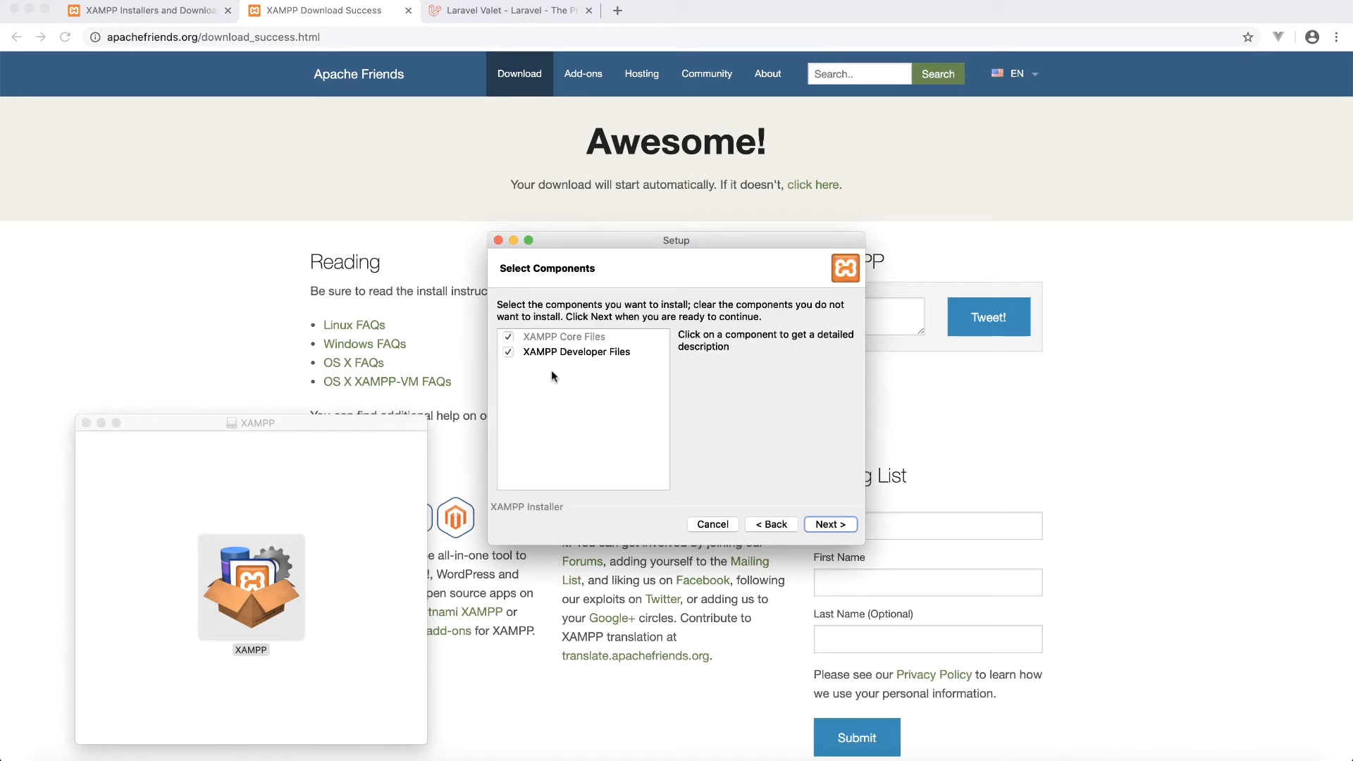
pyautogui.click(830, 525)
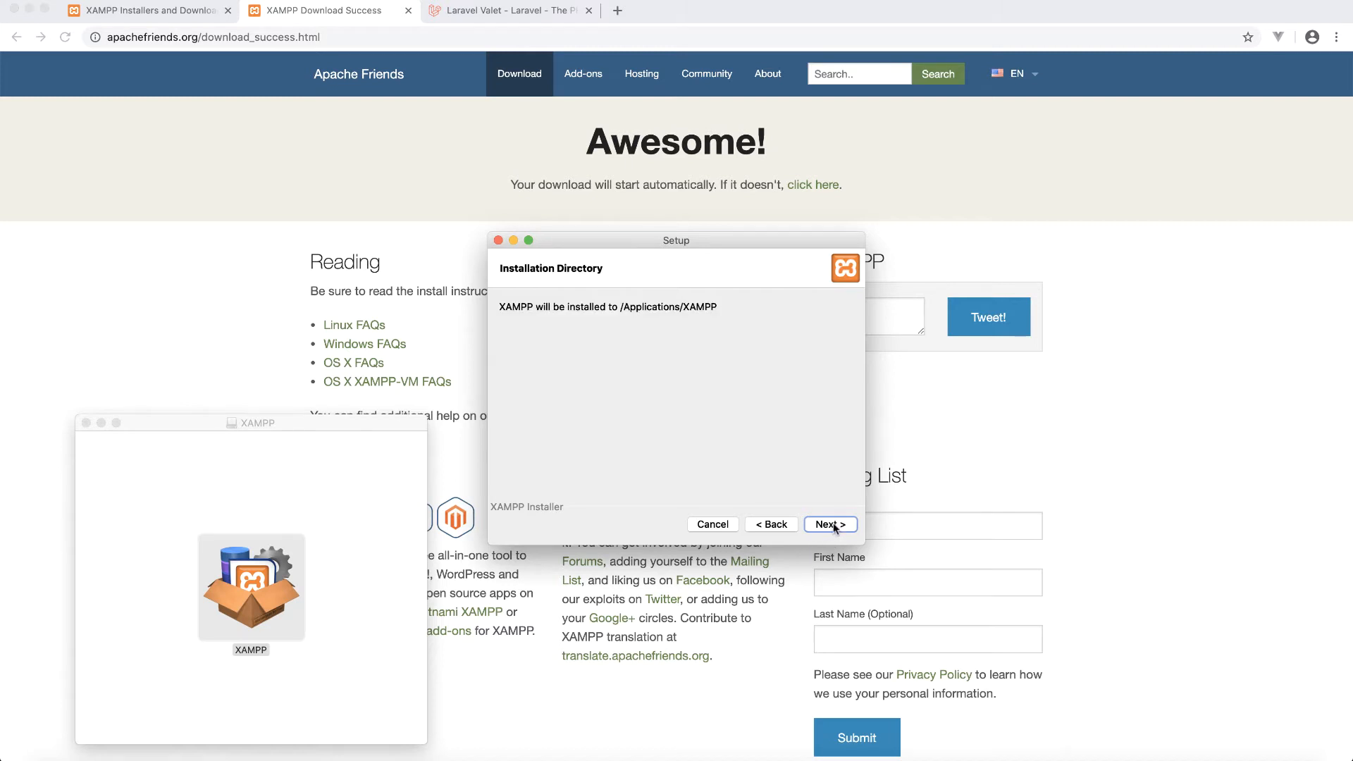
pyautogui.click(830, 525)
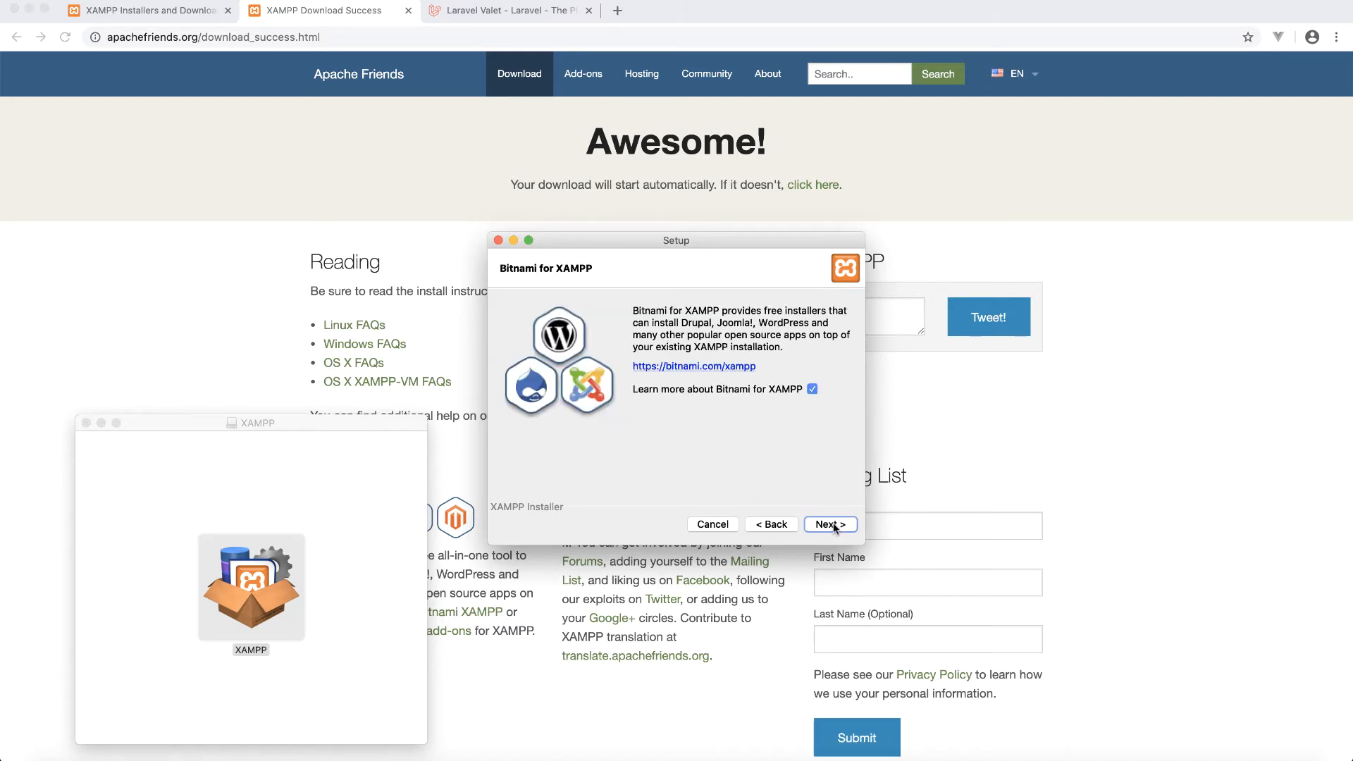
pyautogui.click(830, 525)
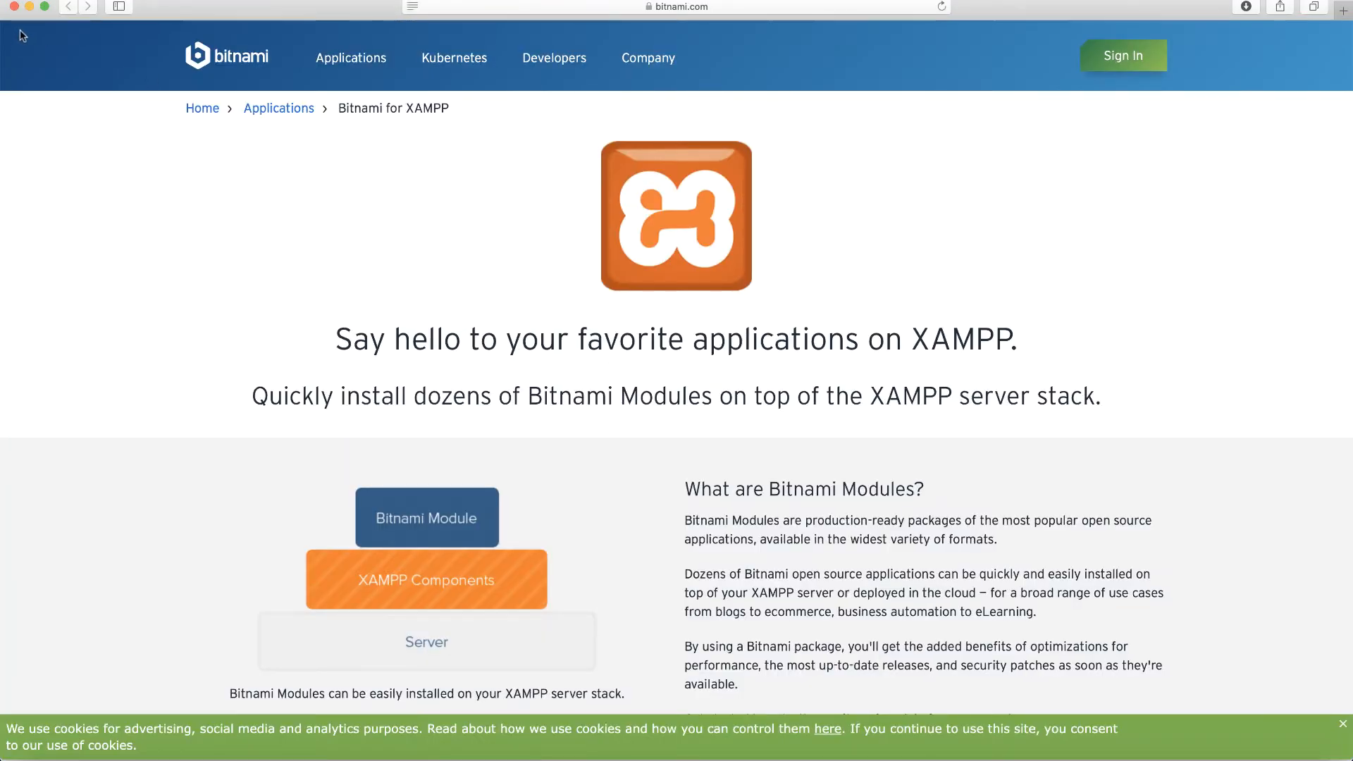
pyautogui.click(29, 7)
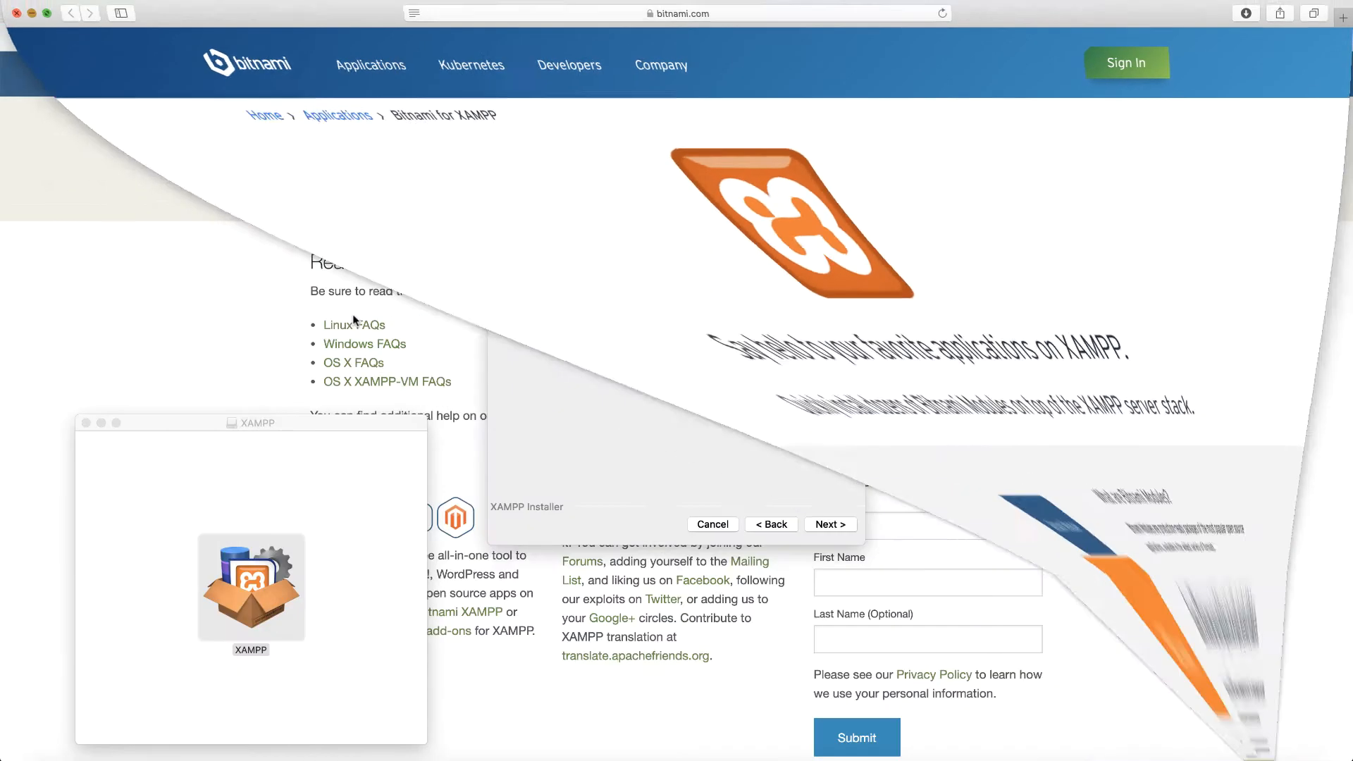
# - Install XAMPP and finish setup with Launch XAMPP checked, hiding the Safari welcome page
pyautogui.click(837, 524)
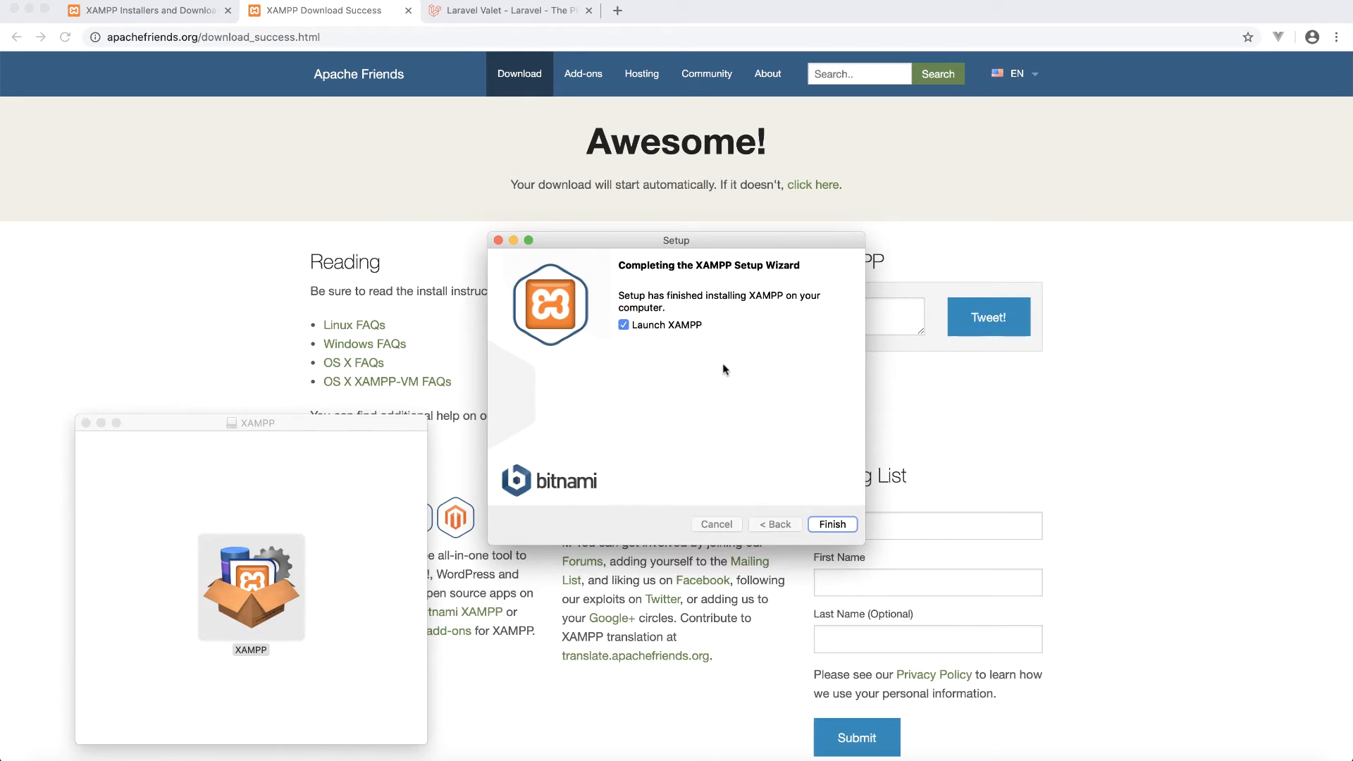
pyautogui.click(831, 525)
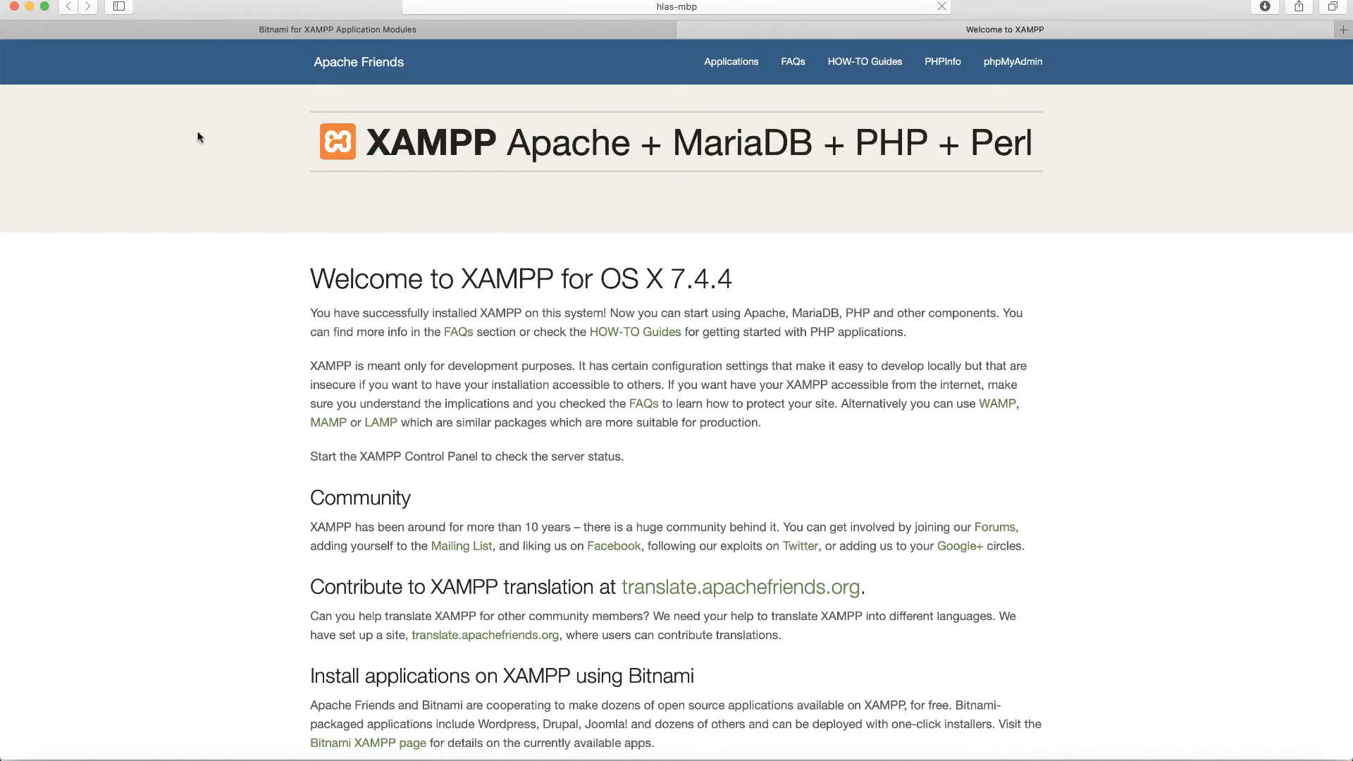
pyautogui.press('super+m')
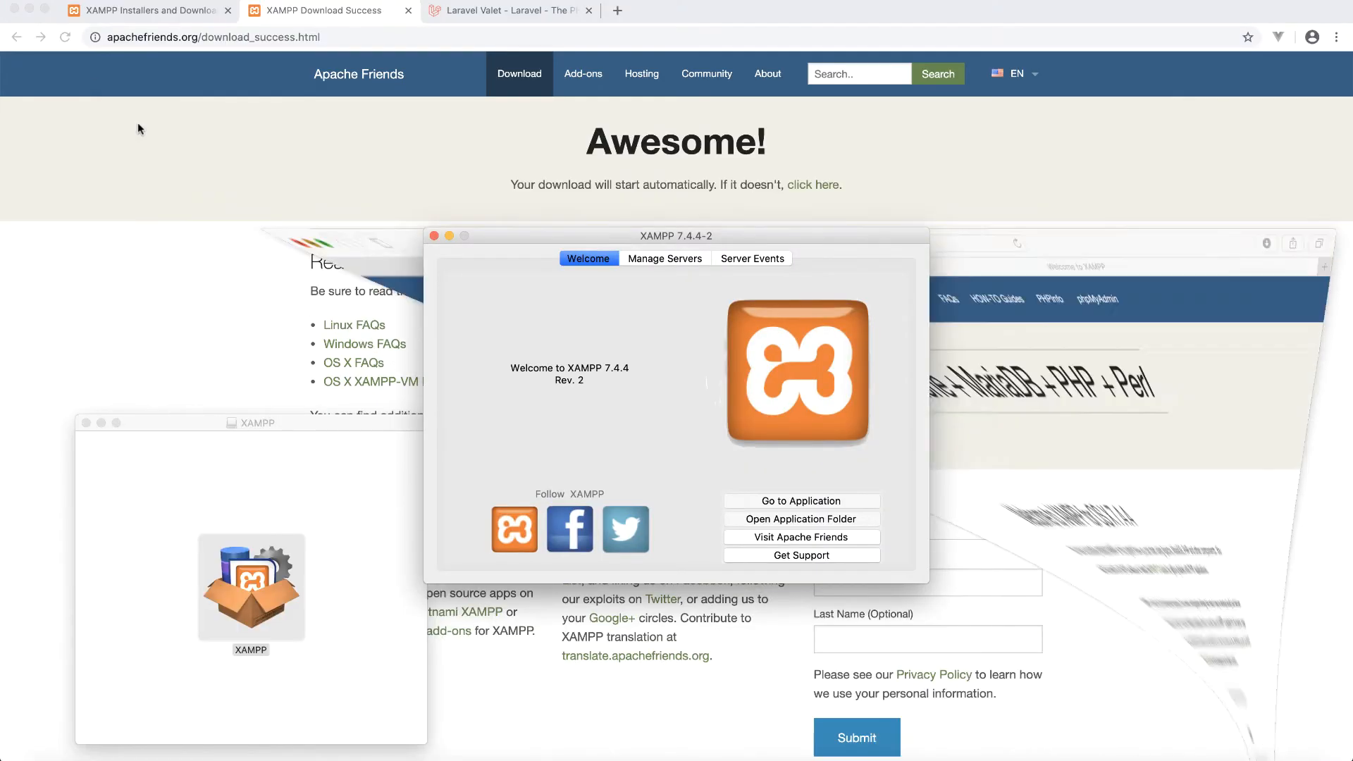
# - Start MySQL Database in Manage Servers so it runs alongside Apache Web Server
pyautogui.click(665, 258)
pyautogui.moveTo(665, 238); pyautogui.dragTo(576, 256)
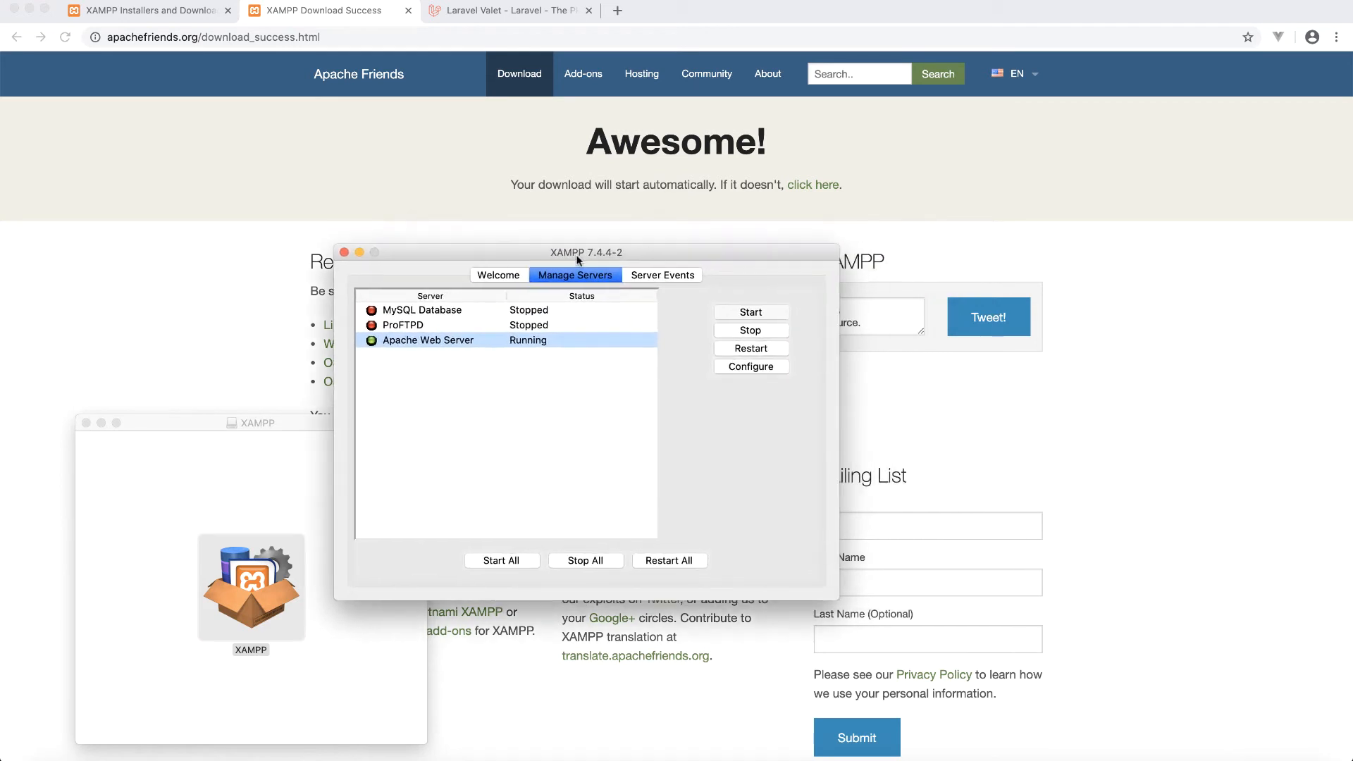
pyautogui.click(451, 311)
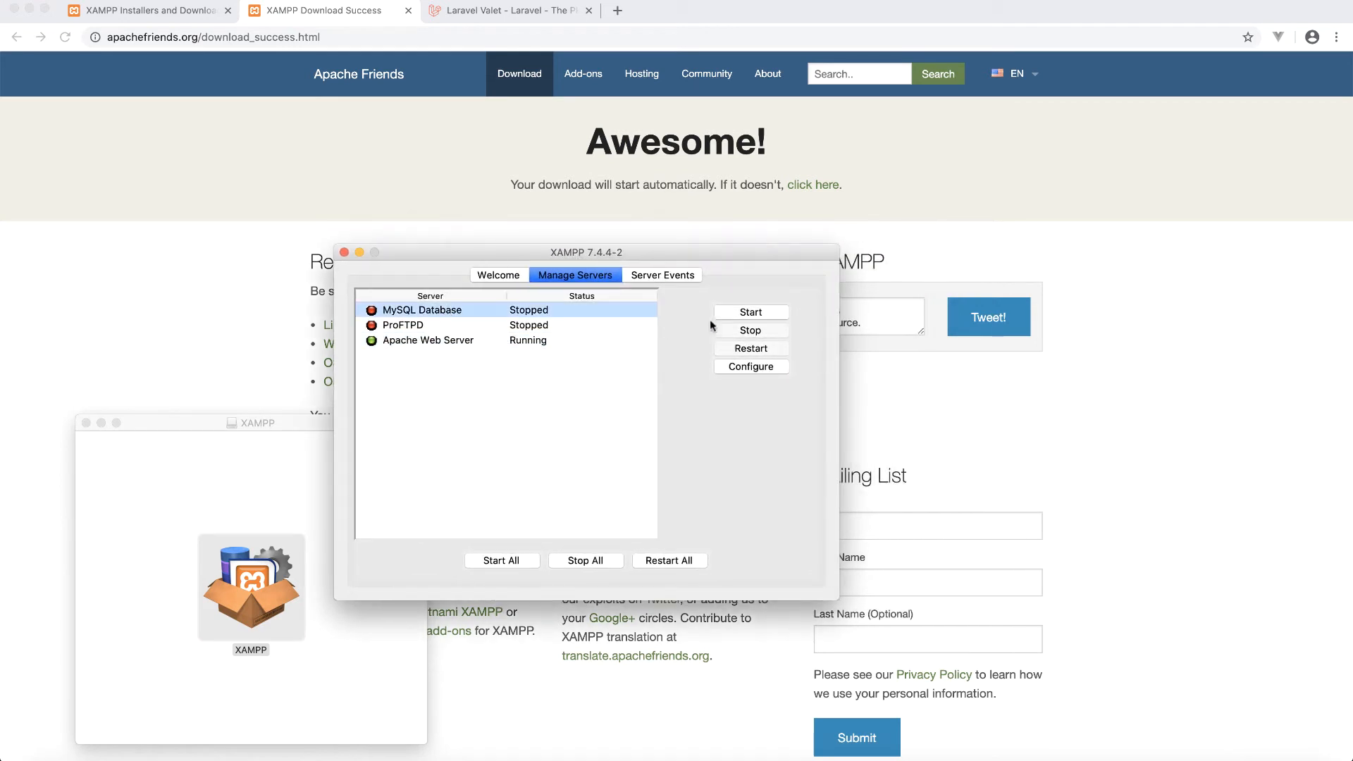
pyautogui.click(778, 311)
pyautogui.click(409, 341)
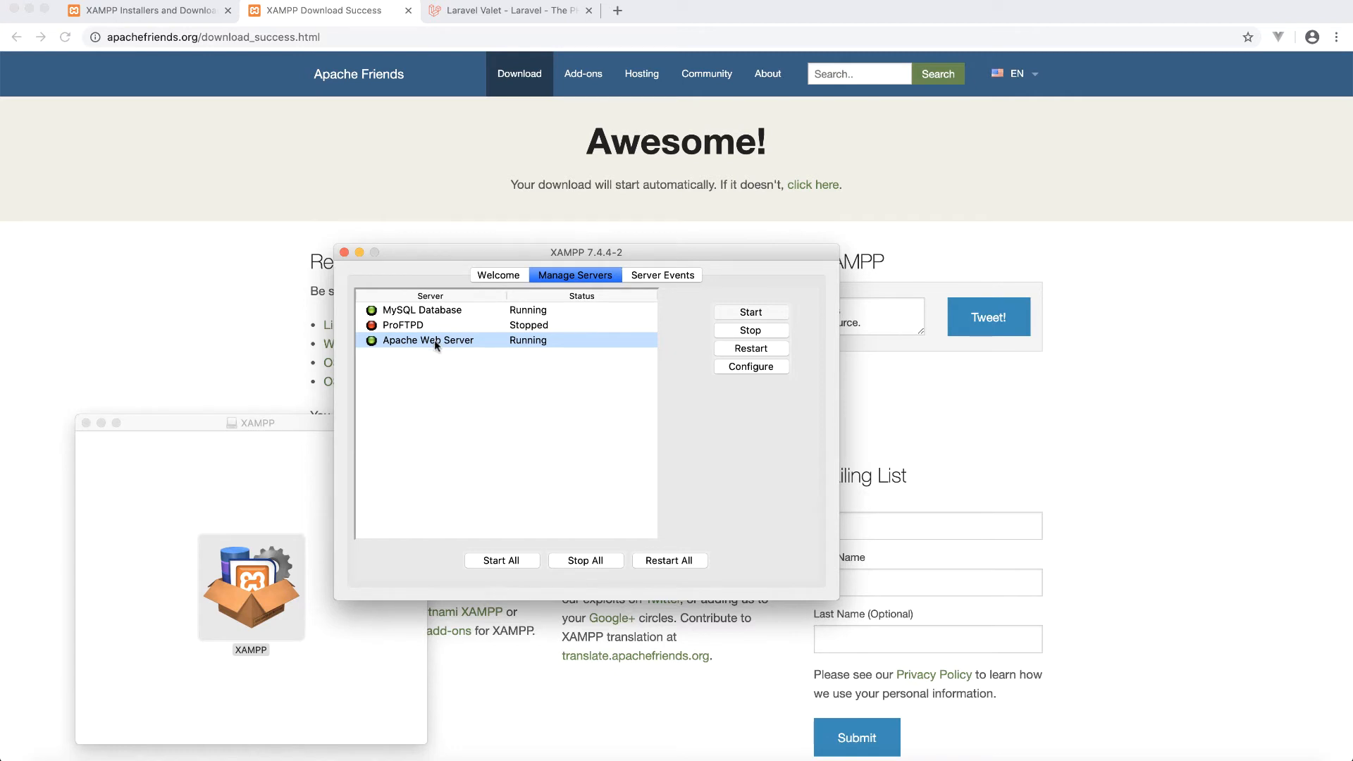
pyautogui.click(357, 36)
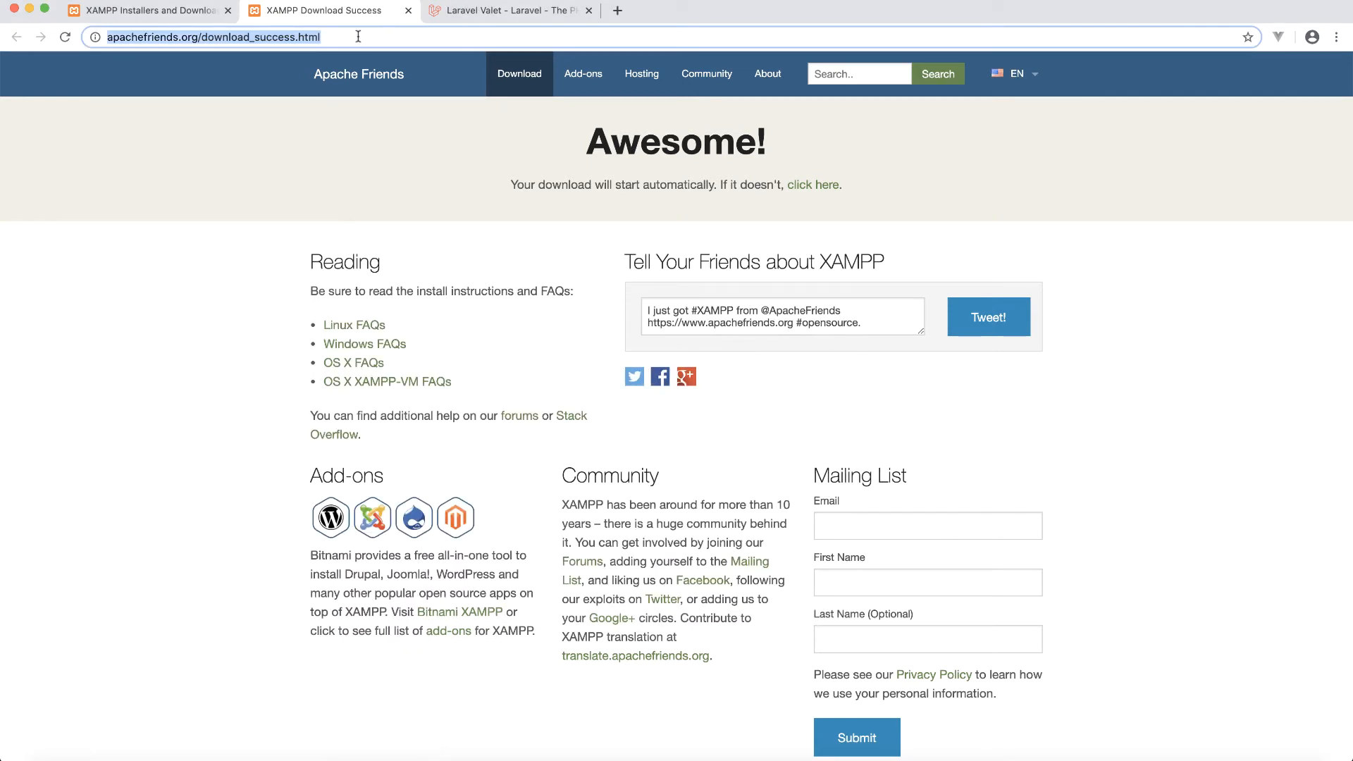
pyautogui.write('http://lh')
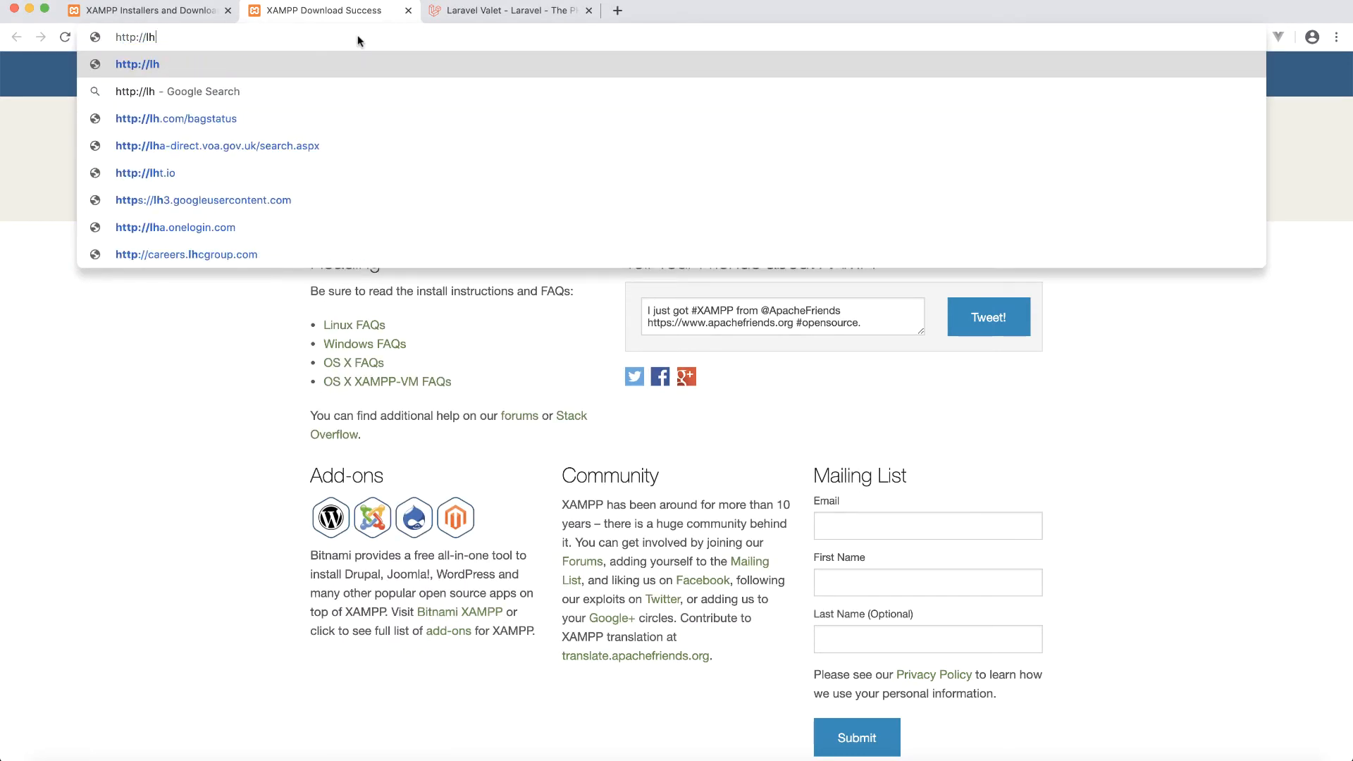
pyautogui.press('BackSpace')
pyautogui.write('oca')
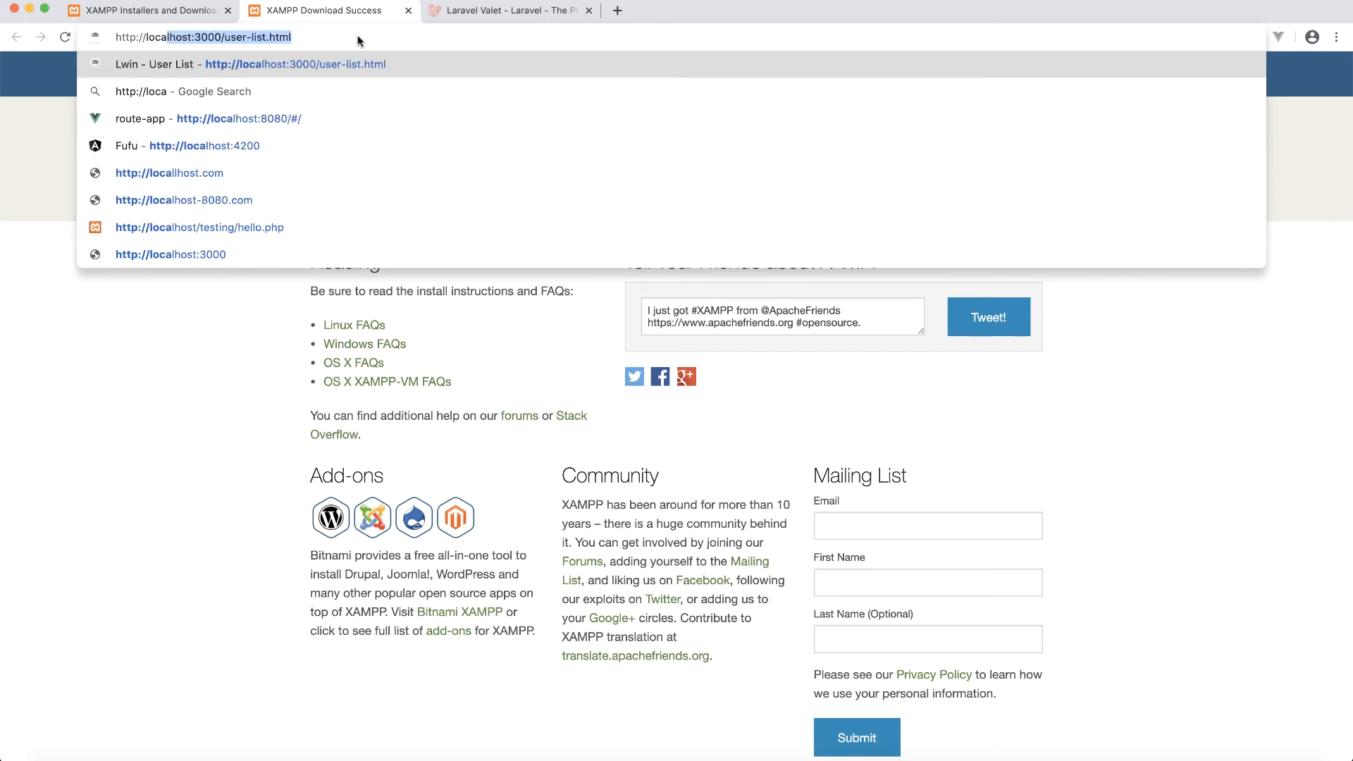
pyautogui.write('lhost/')
pyautogui.press('Return')
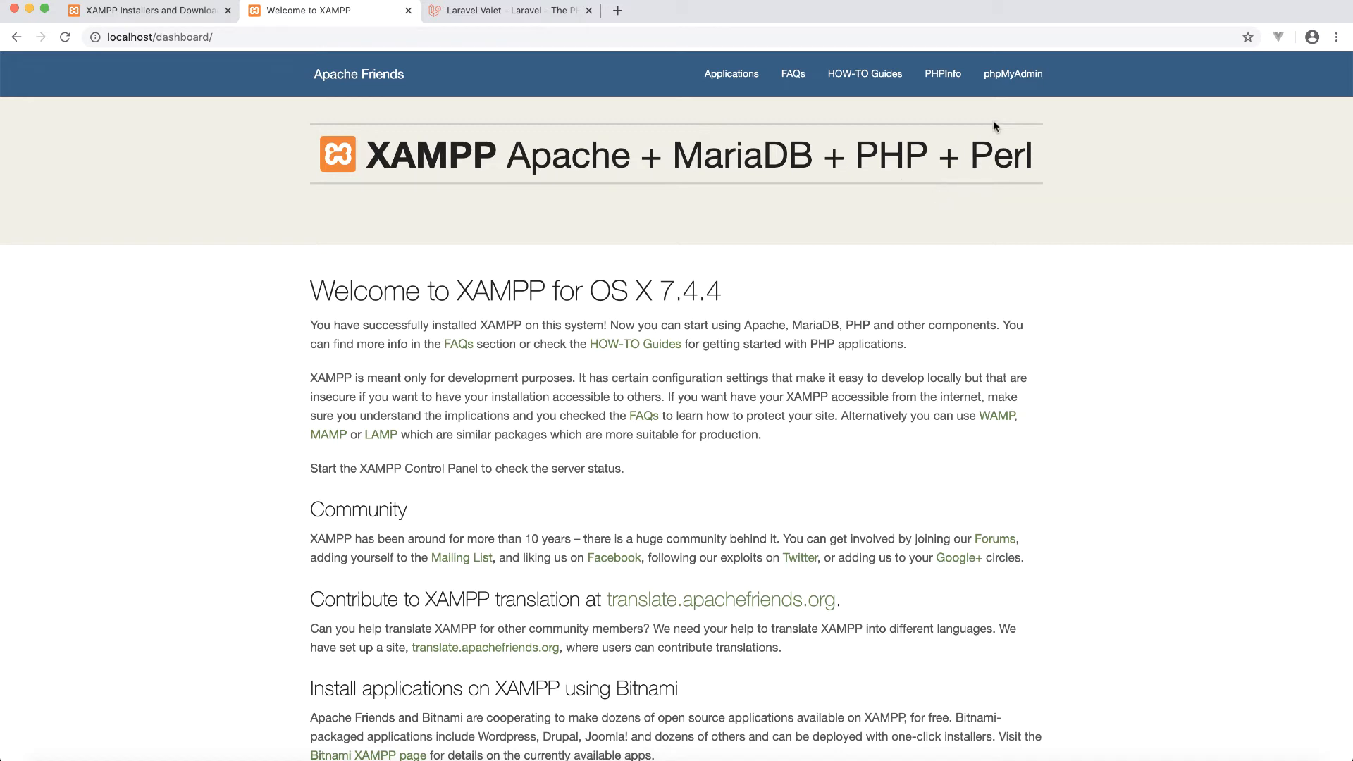
# - View the five existing databases in phpMyAdmin, then return to the XAMPP disk-image window
pyautogui.click(1019, 83)
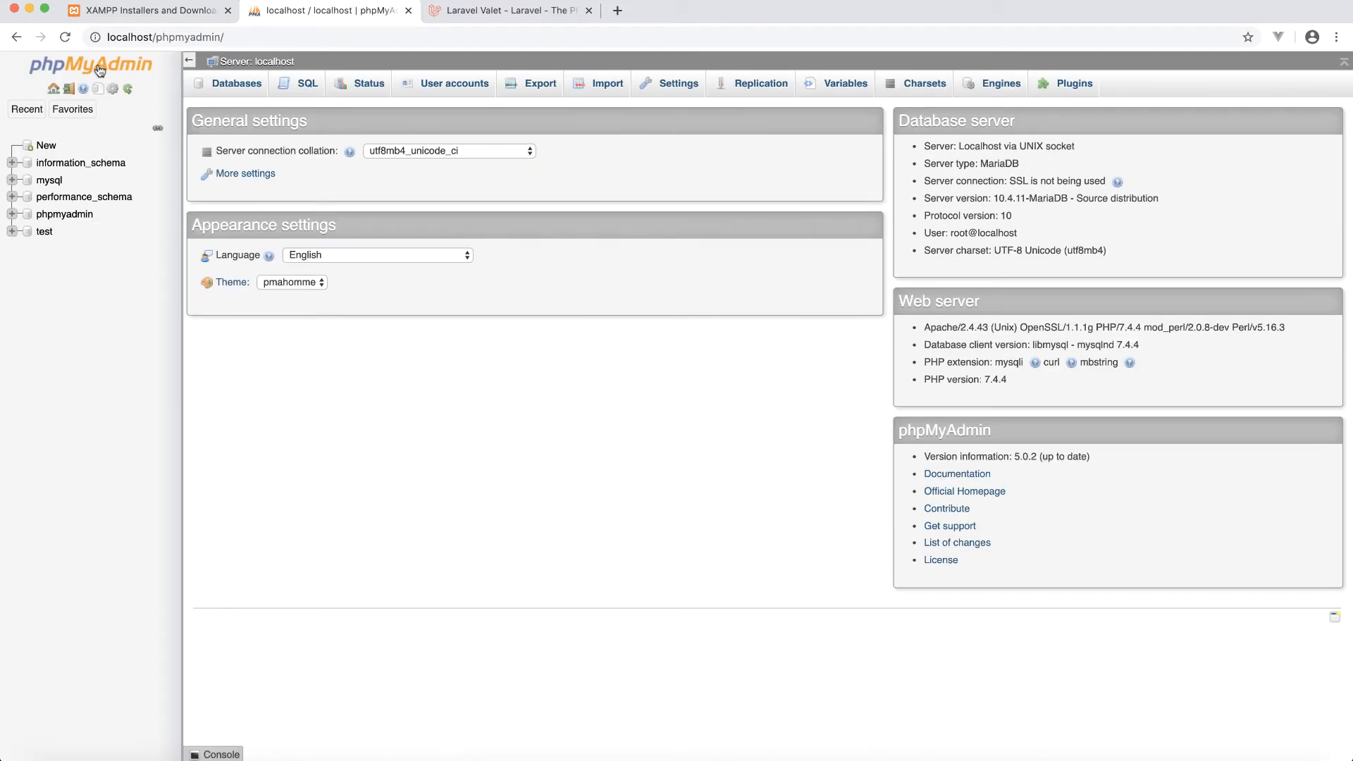
pyautogui.click(246, 87)
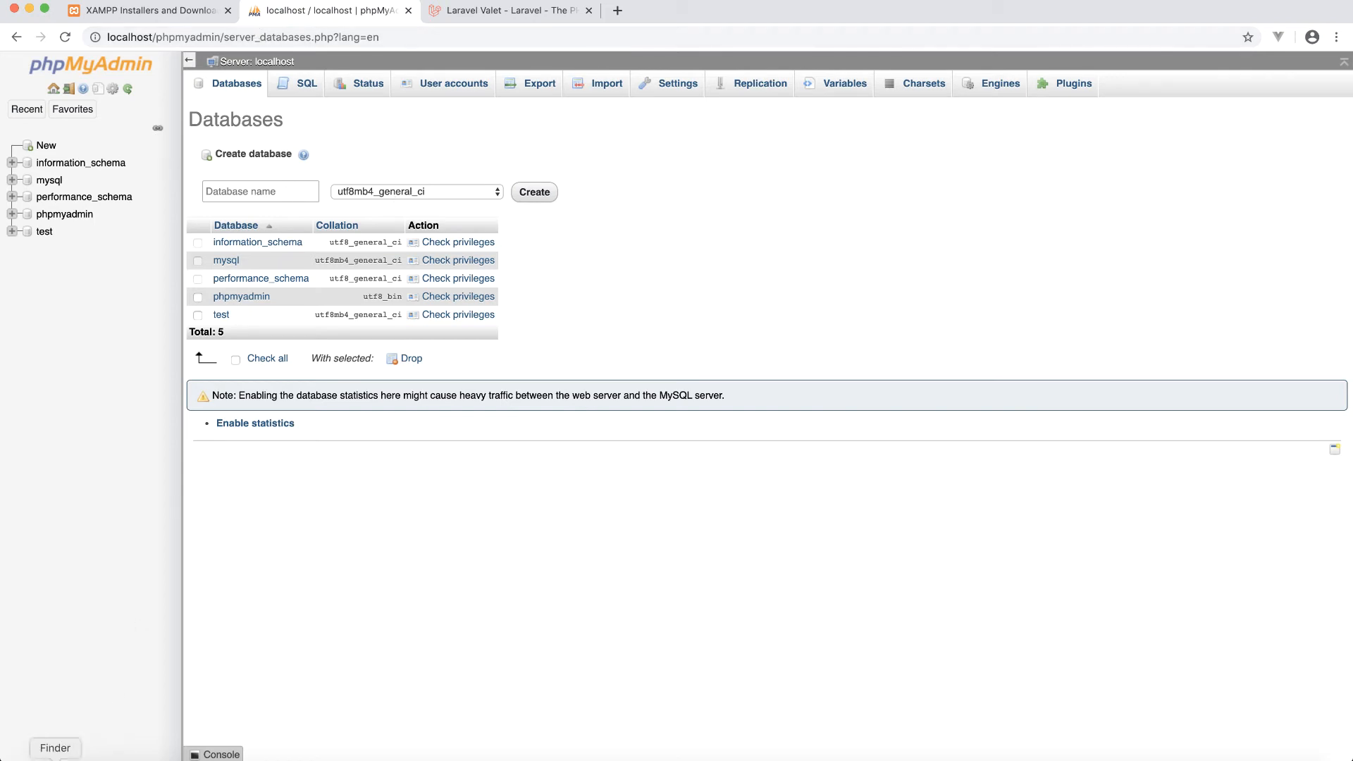
pyautogui.click(55, 760)
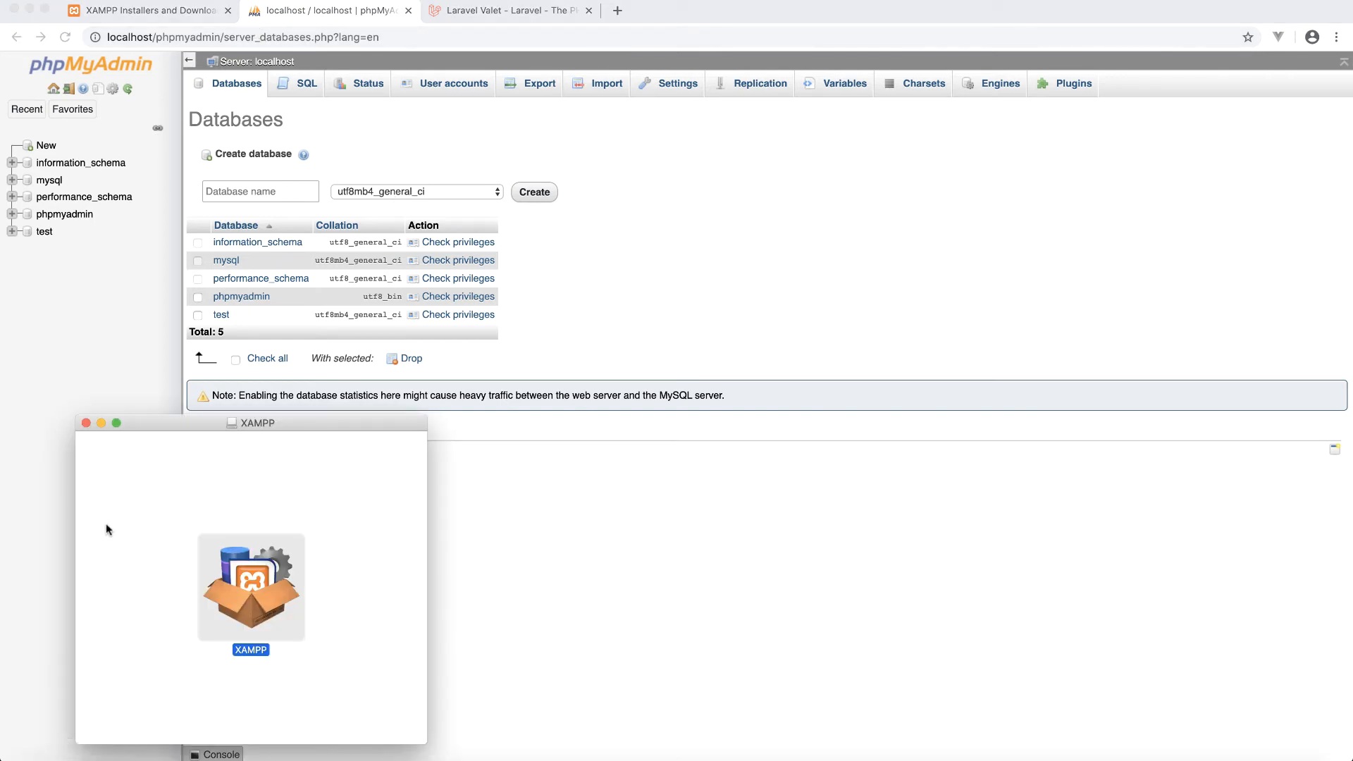
# - Close the disk-image window and open xamppfiles via Open Application Folder on the manager's Welcome tab
pyautogui.click(85, 422)
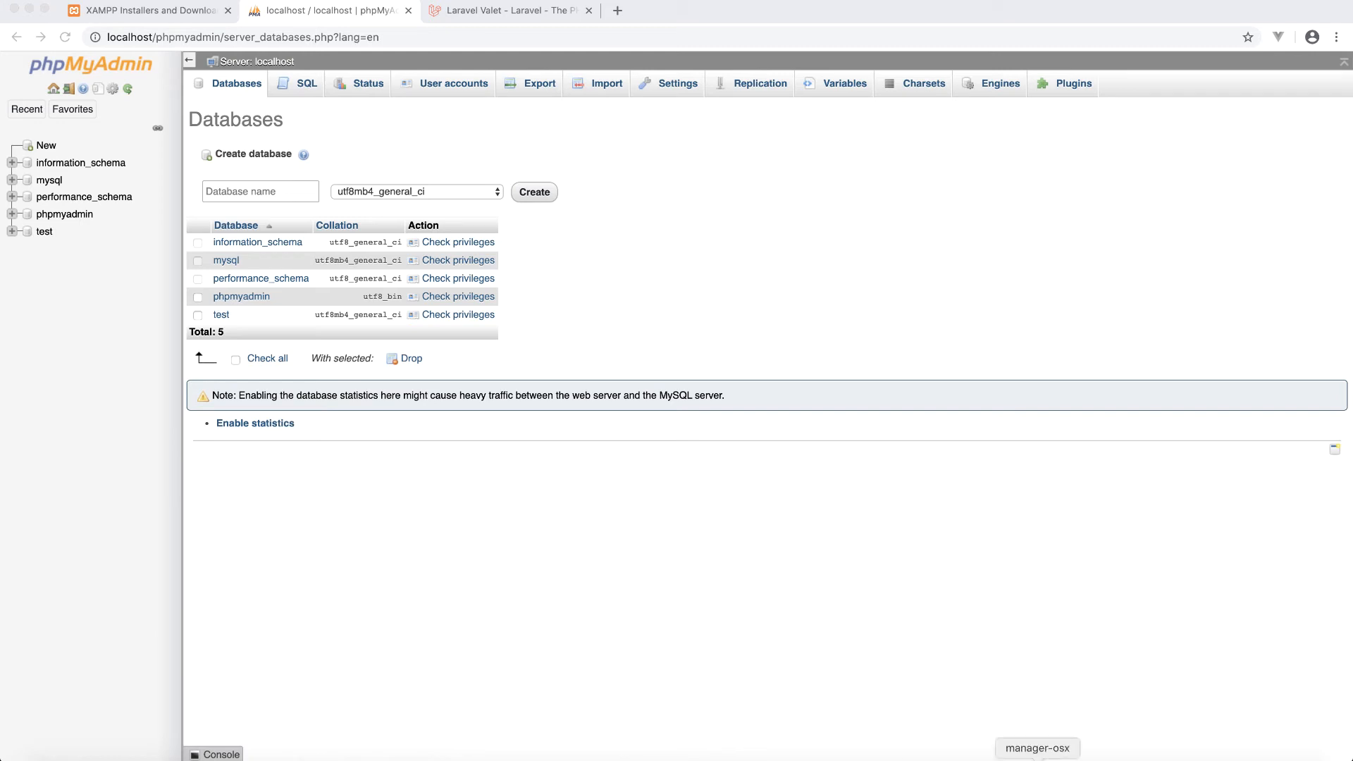
pyautogui.click(1037, 760)
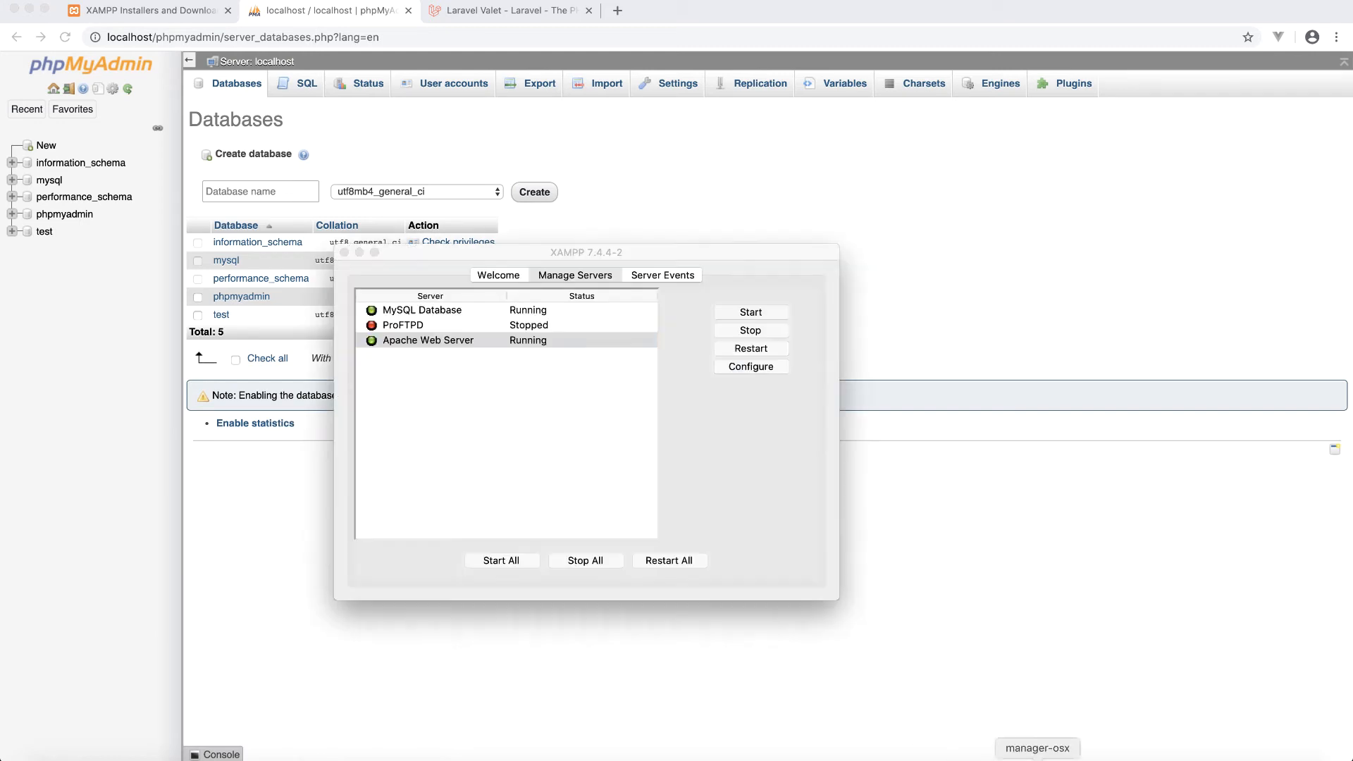
pyautogui.click(493, 277)
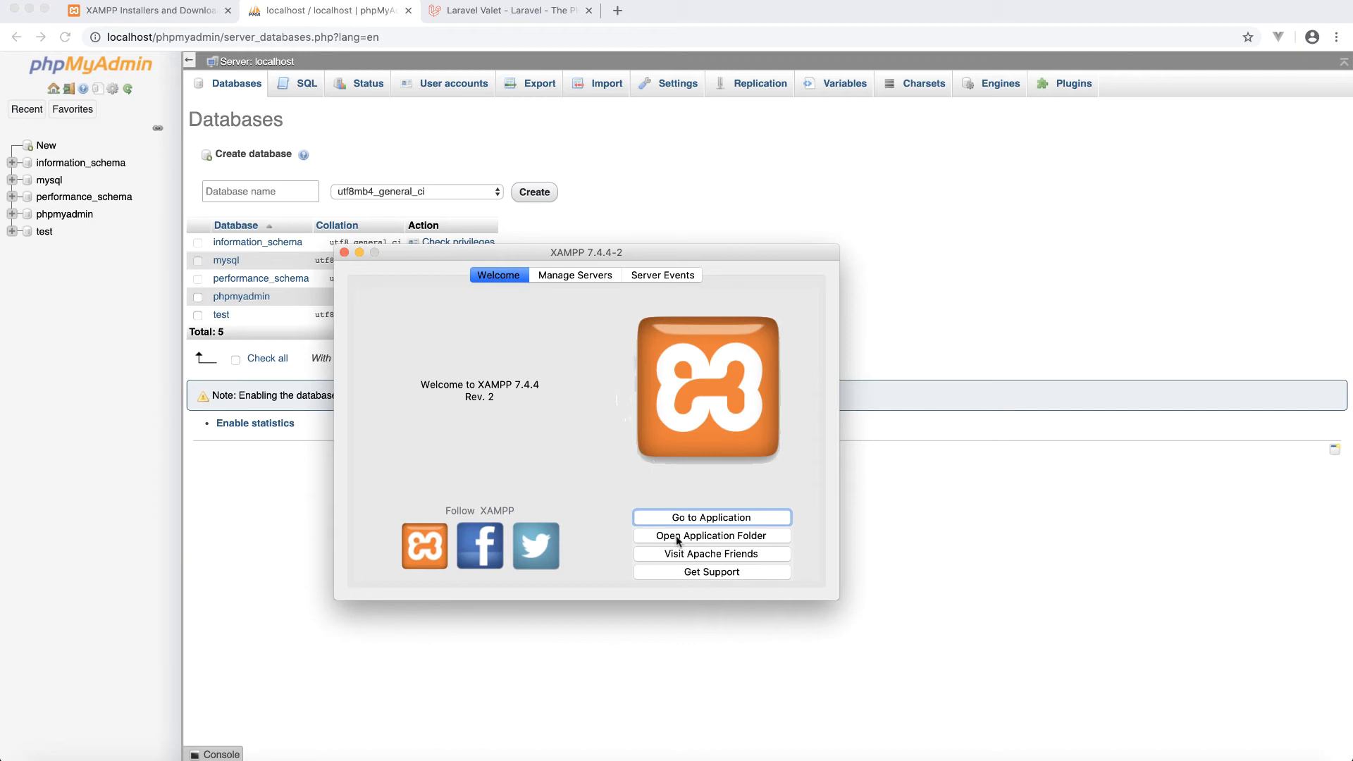
pyautogui.click(722, 538)
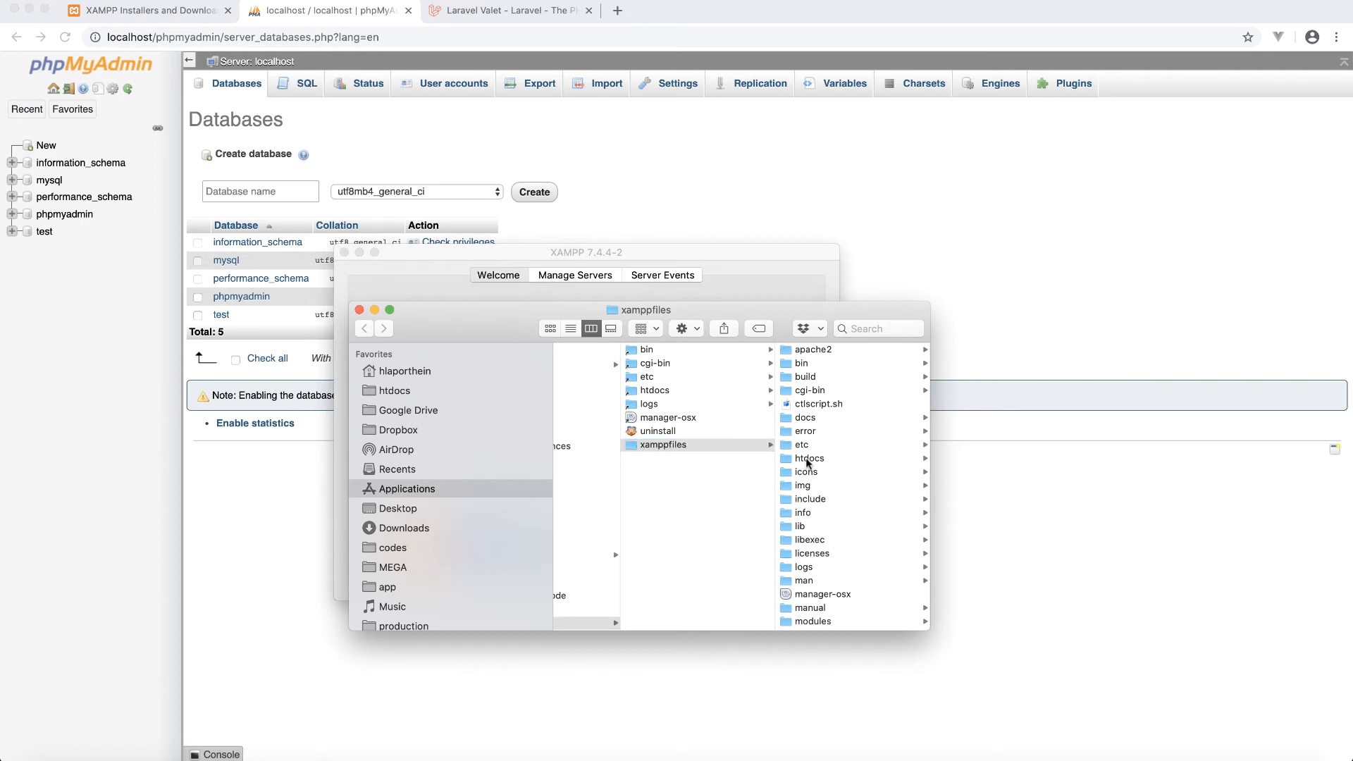
# - Pin htdocs to Finder's Favorites, removing the duplicate entry, and open it
pyautogui.click(808, 459)
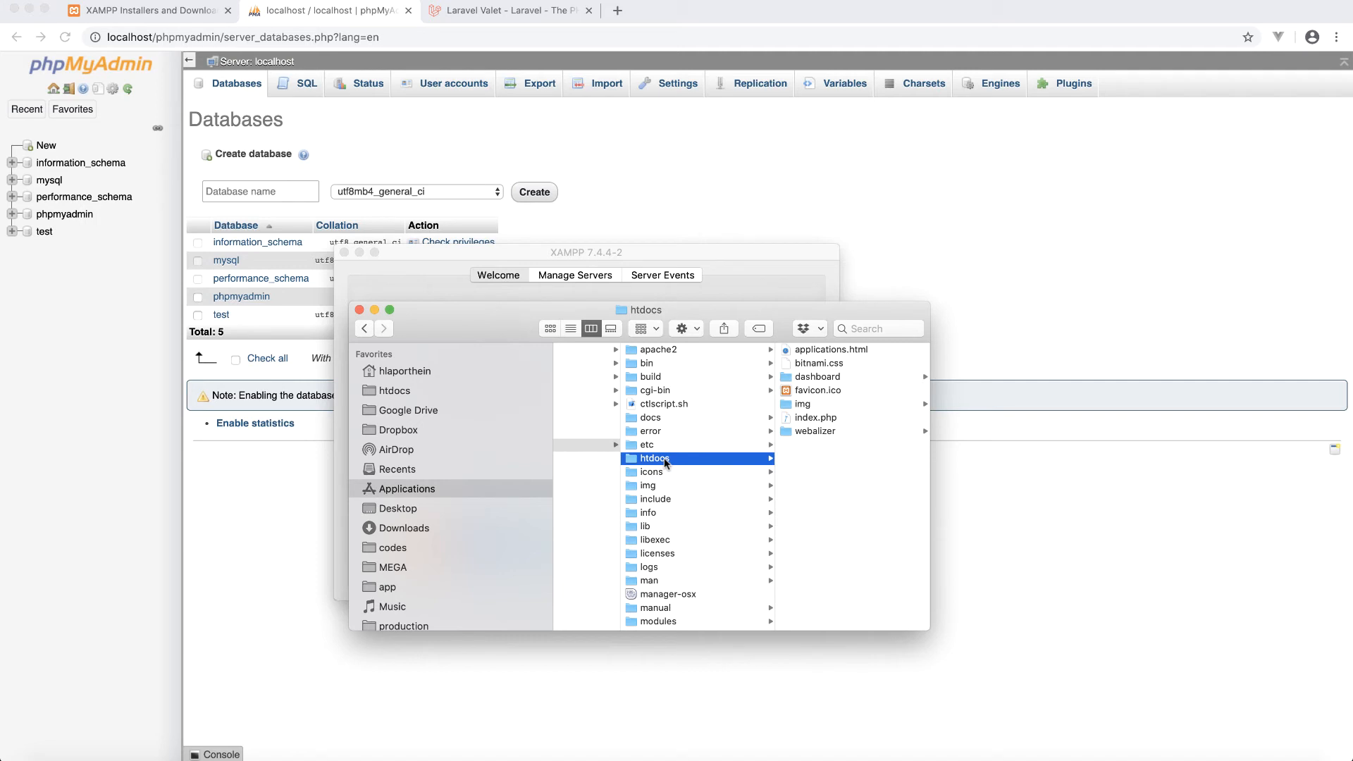
pyautogui.moveTo(664, 458); pyautogui.dragTo(453, 387)
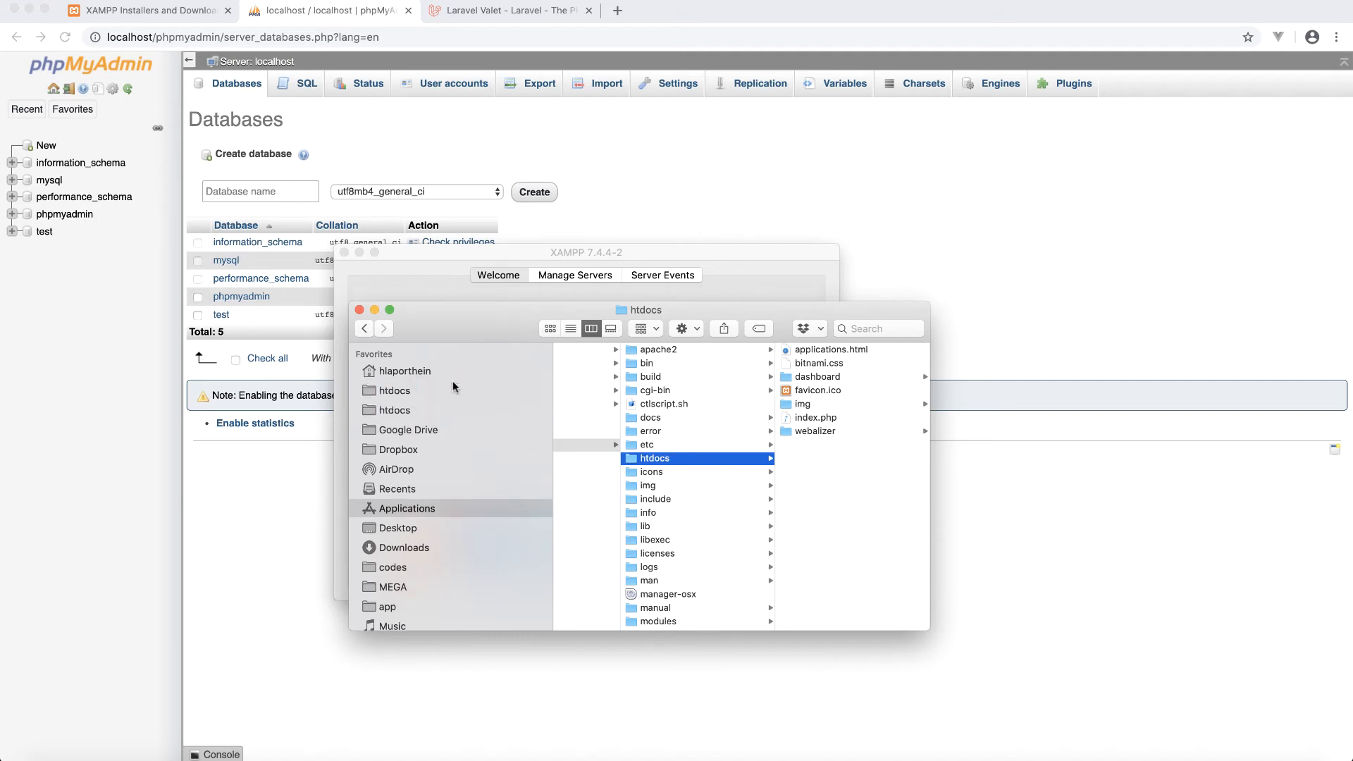
pyautogui.click(403, 391)
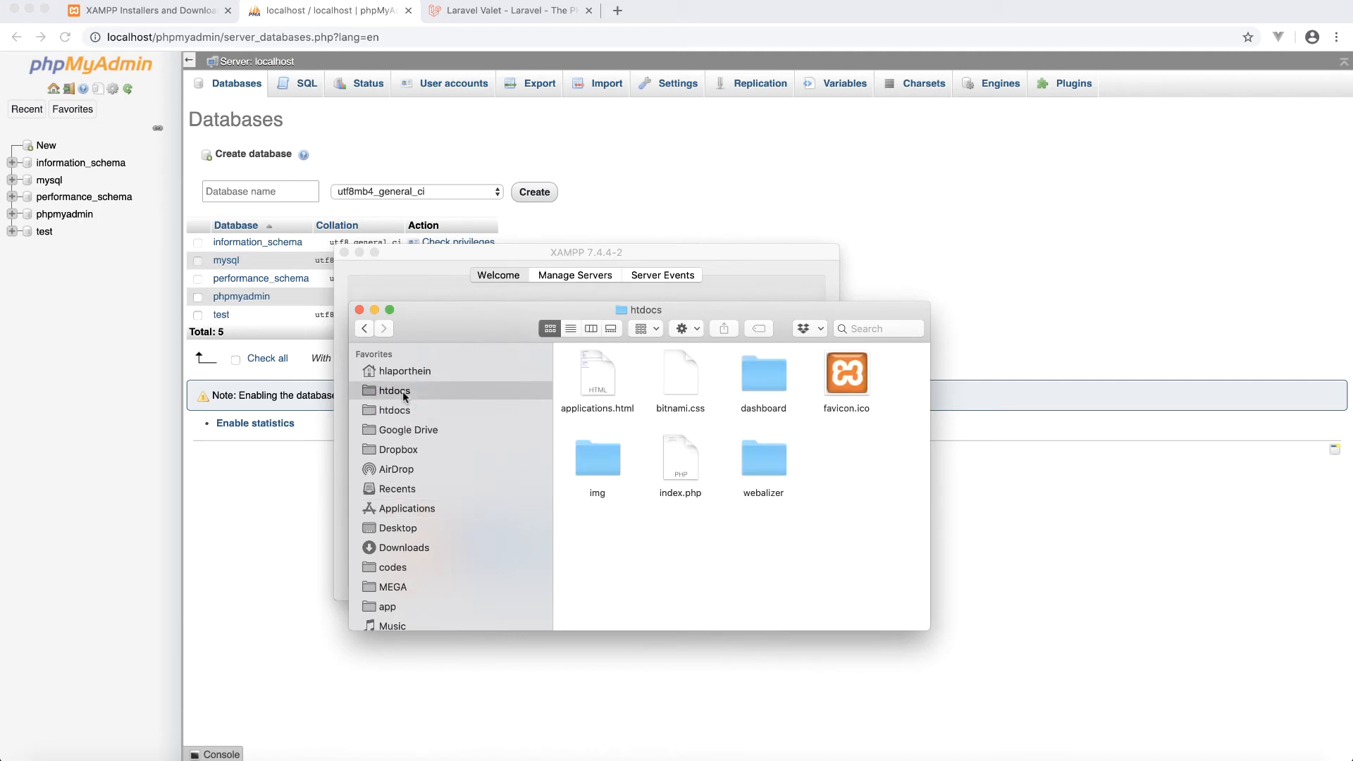
pyautogui.rightClick(403, 391)
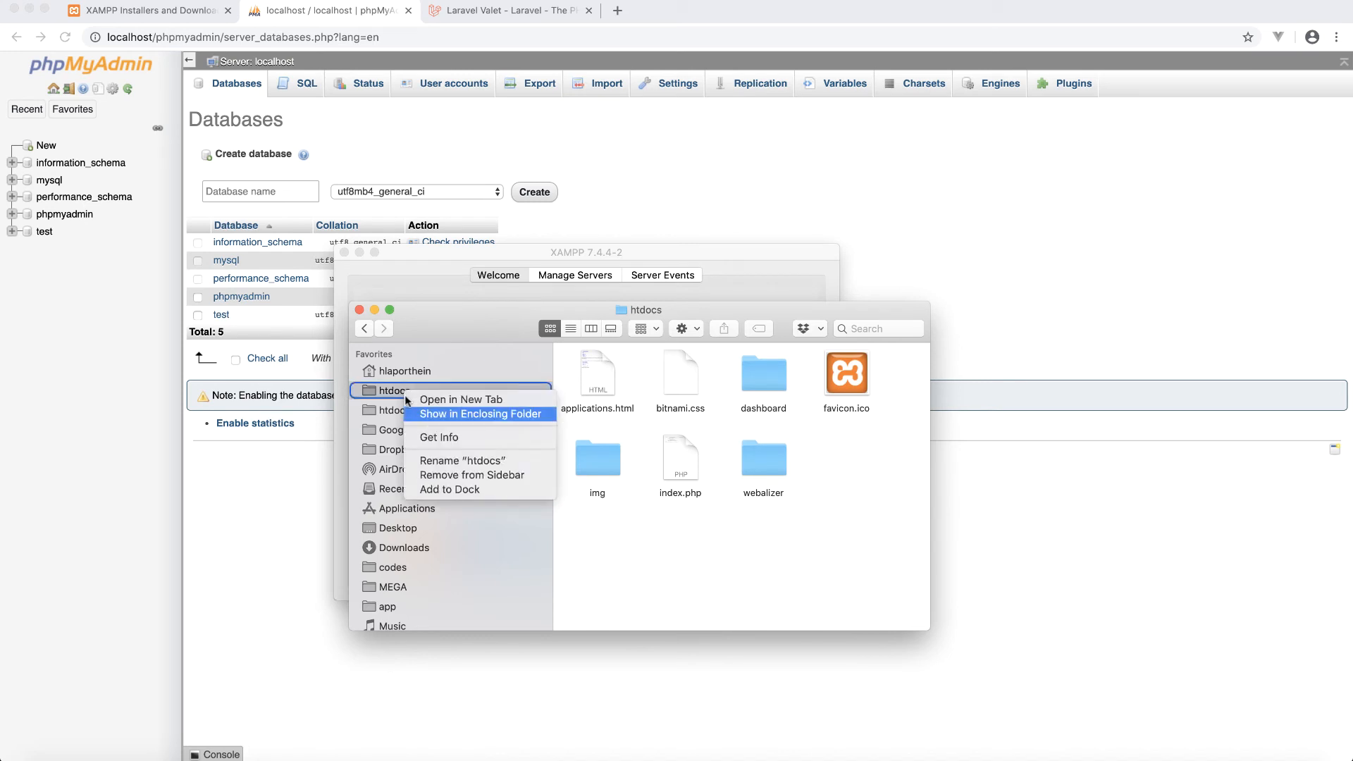
pyautogui.click(451, 476)
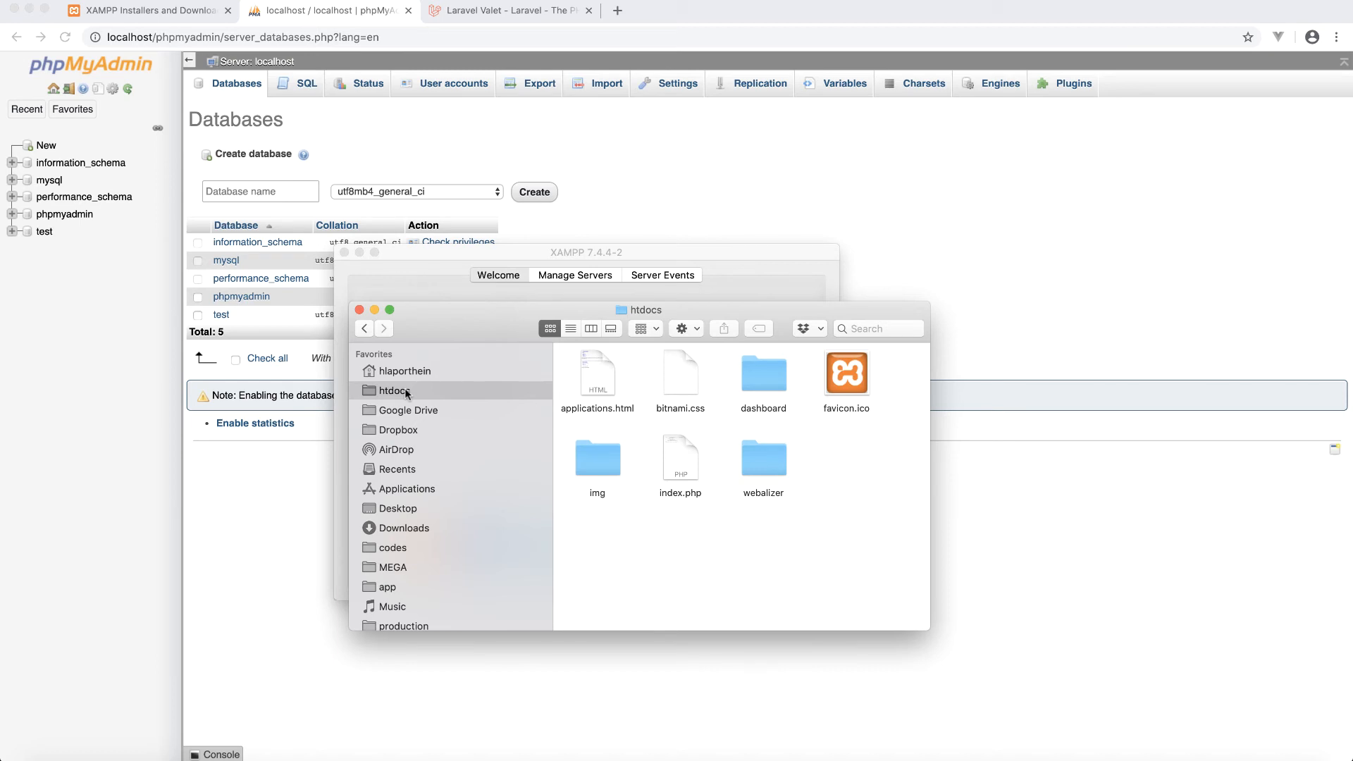
pyautogui.click(424, 372)
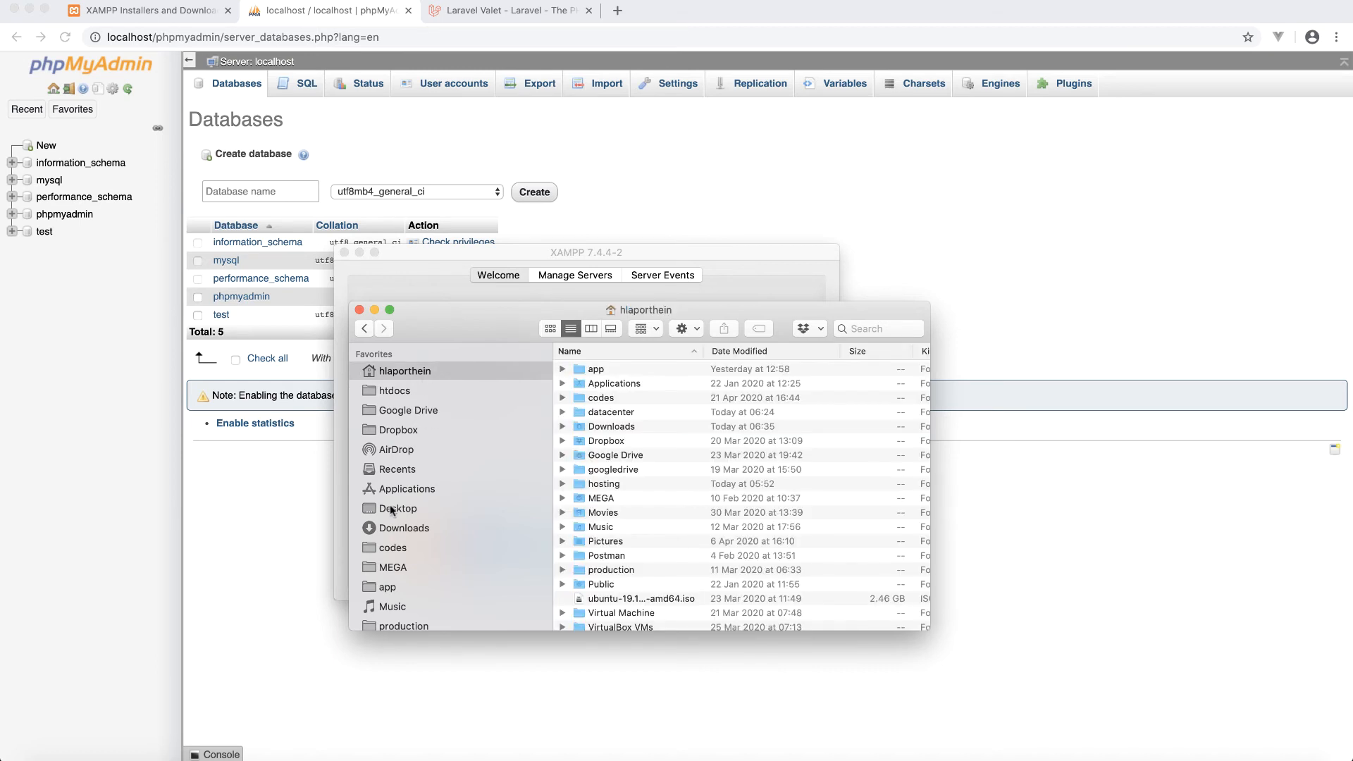
pyautogui.click(403, 390)
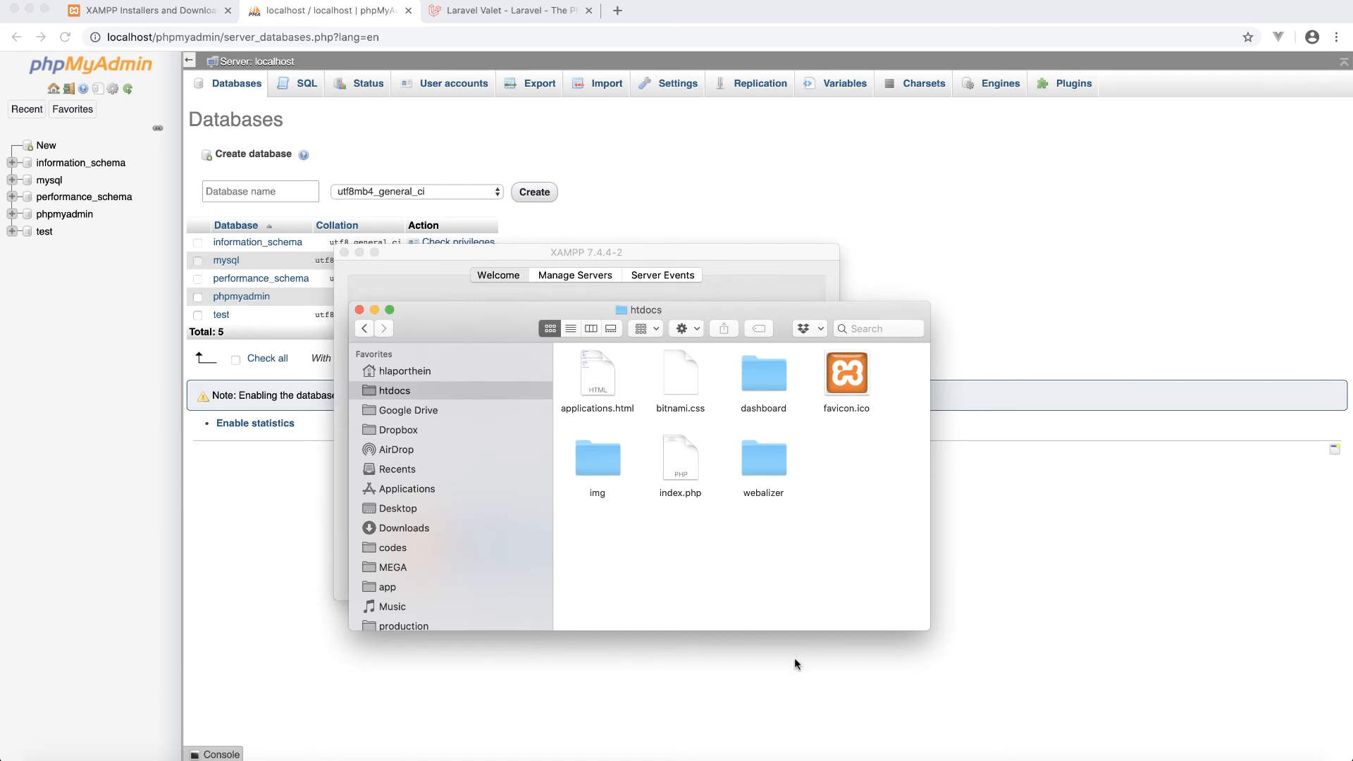
# - Create a new folder named testing inside htdocs
pyautogui.rightClick(728, 556)
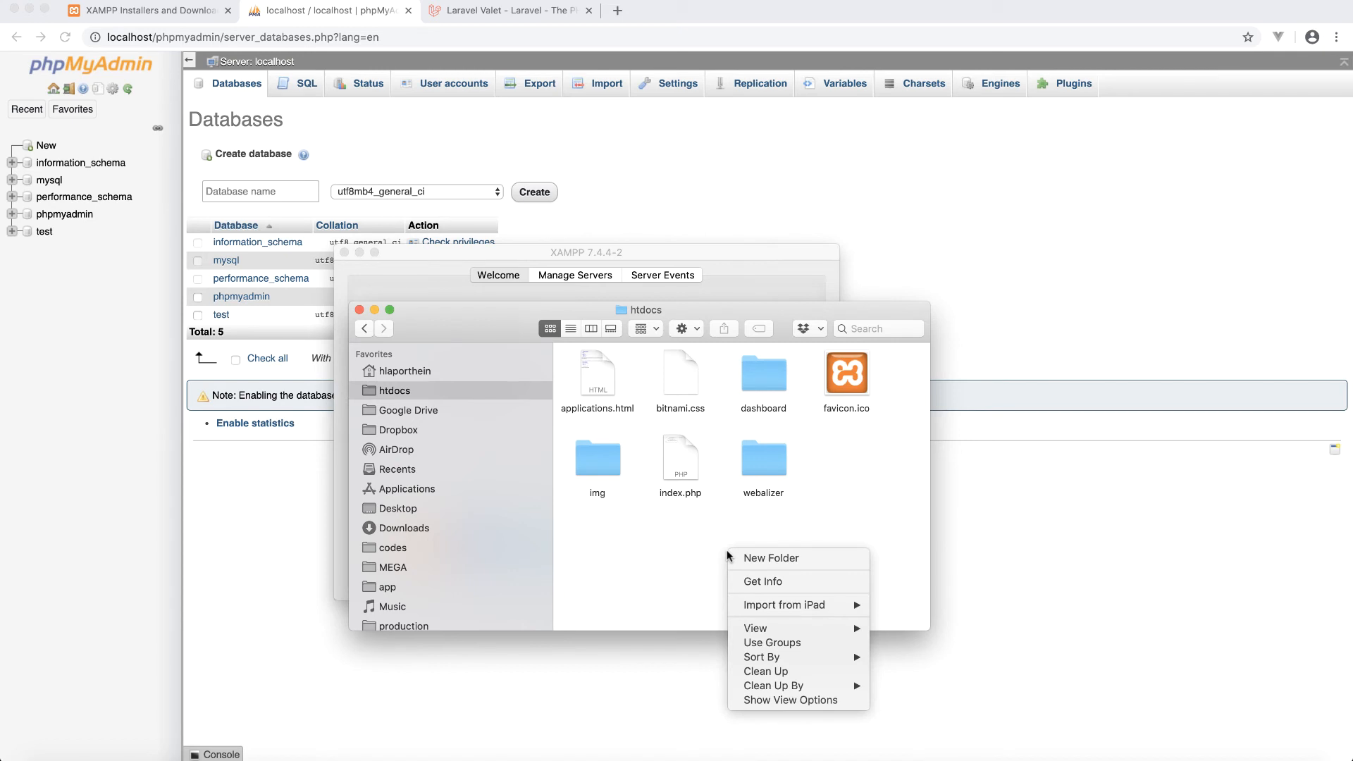
pyautogui.click(785, 558)
pyautogui.write('test')
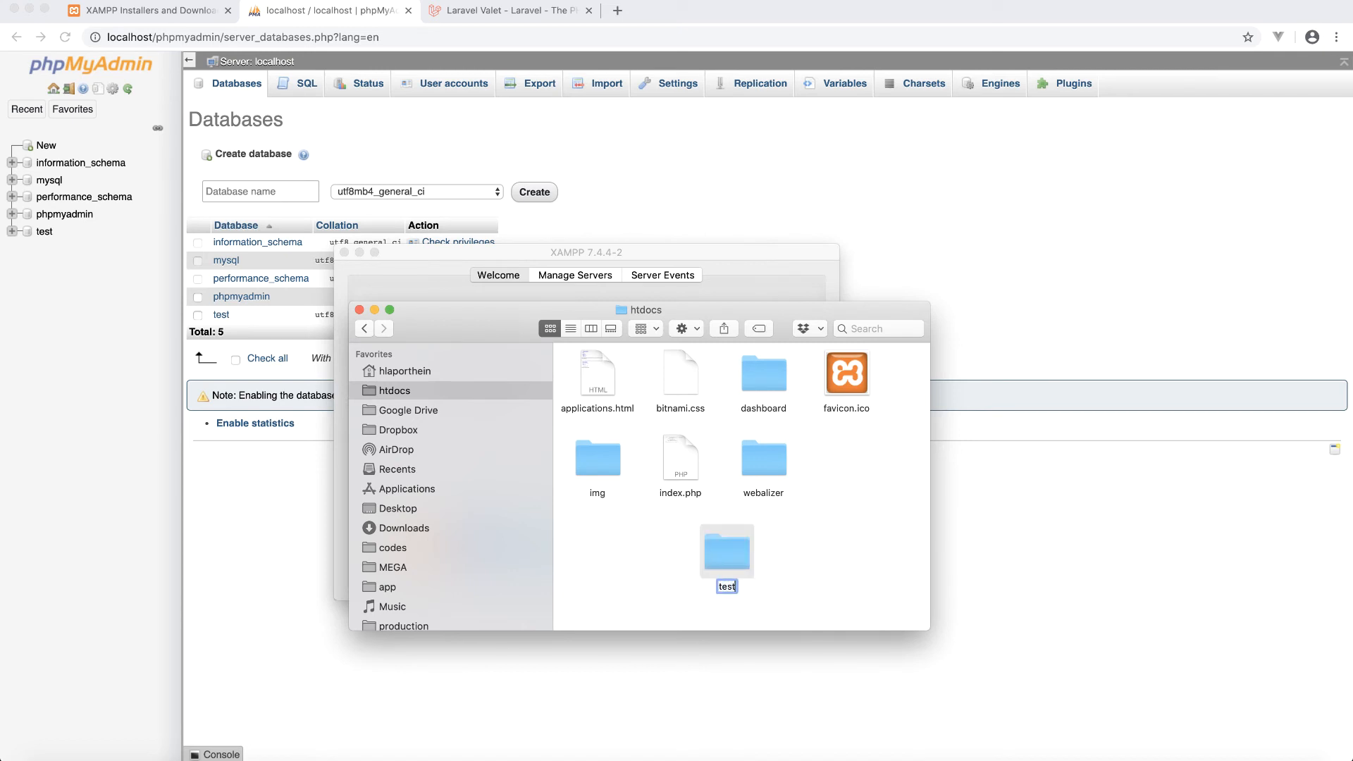
pyautogui.write('ing')
pyautogui.press('Return')
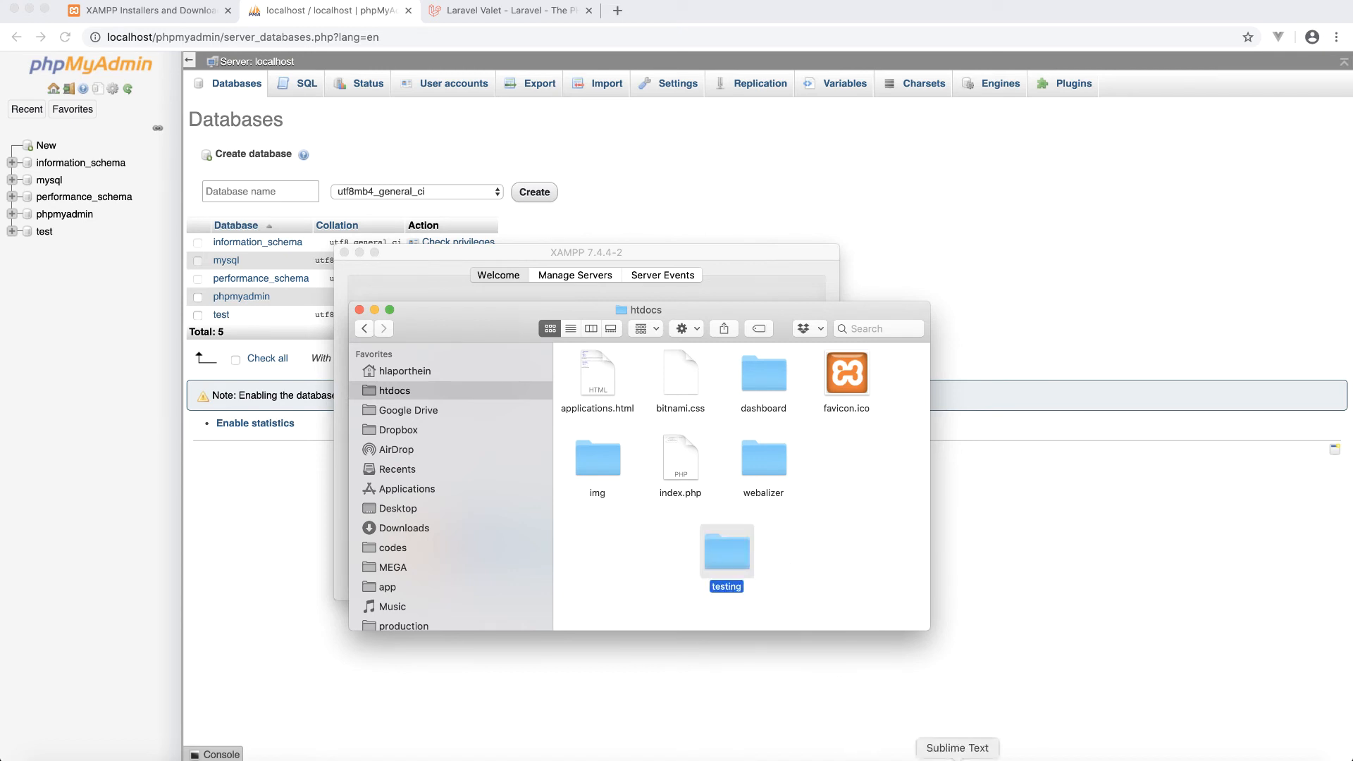
# - Add the testing folder to Sublime Text and save a new file in it as hello.php
pyautogui.click(958, 760)
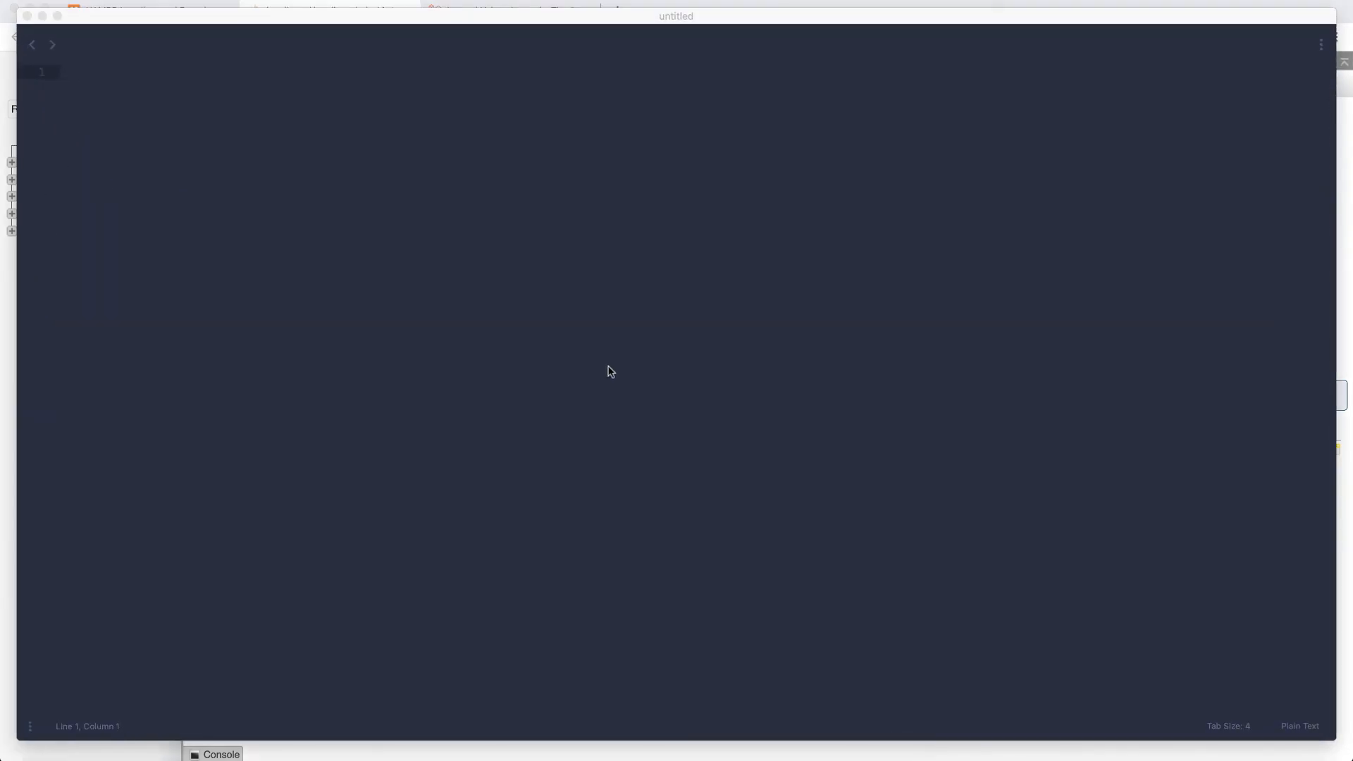
pyautogui.press('super+Tab')
pyautogui.moveTo(716, 553); pyautogui.dragTo(672, 203)
pyautogui.click(452, 152)
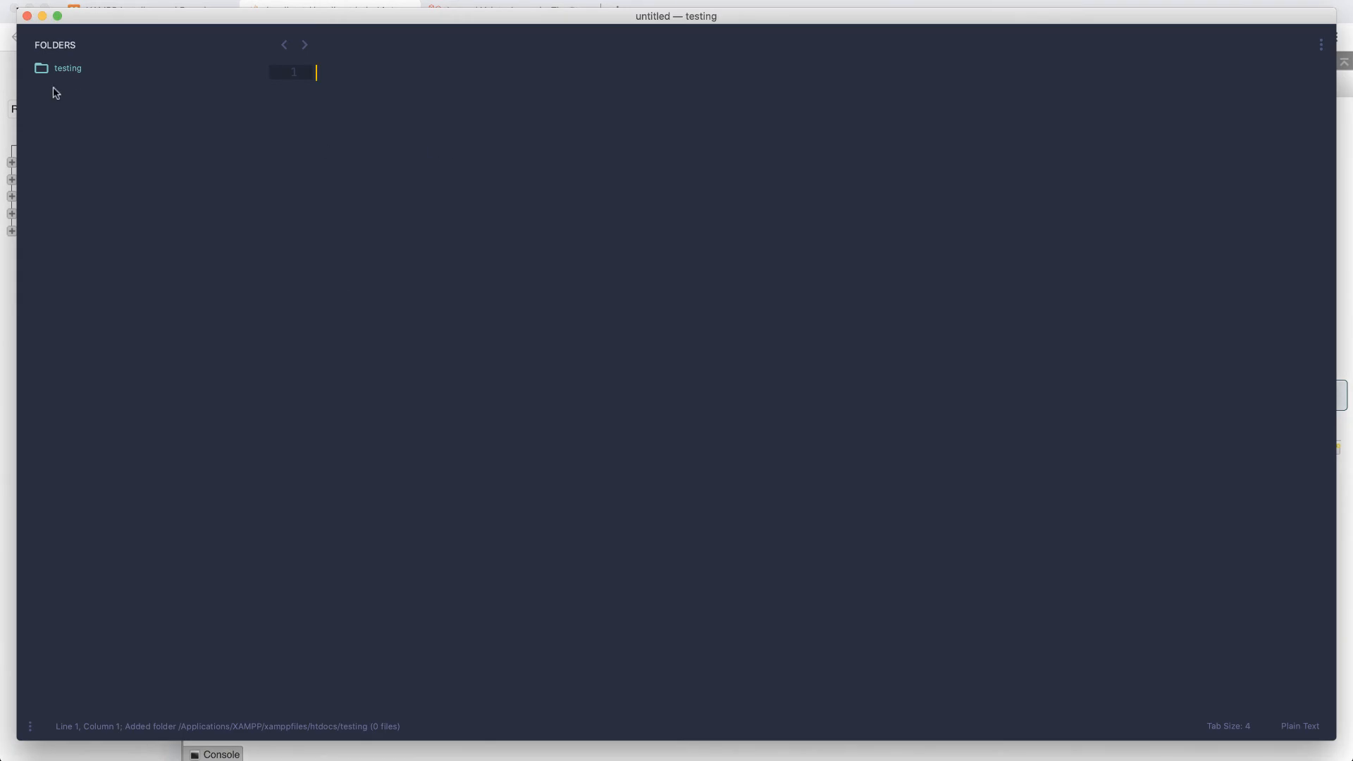
pyautogui.rightClick(63, 69)
pyautogui.click(77, 76)
pyautogui.press('super+s')
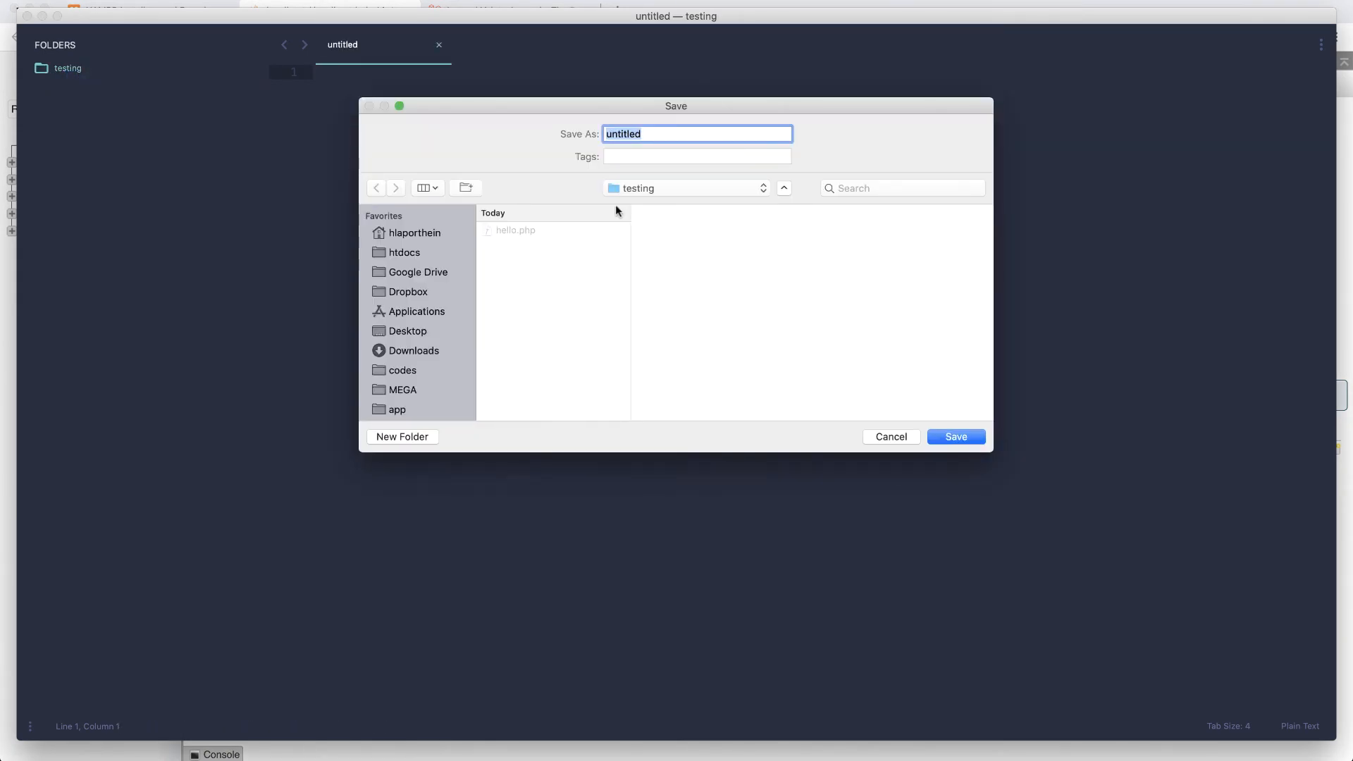
pyautogui.write('hello.php')
pyautogui.press('Return')
# - Write <?php echo "Hello World"; in hello.php and save it
pyautogui.write('<?php')
pyautogui.press('Escape')
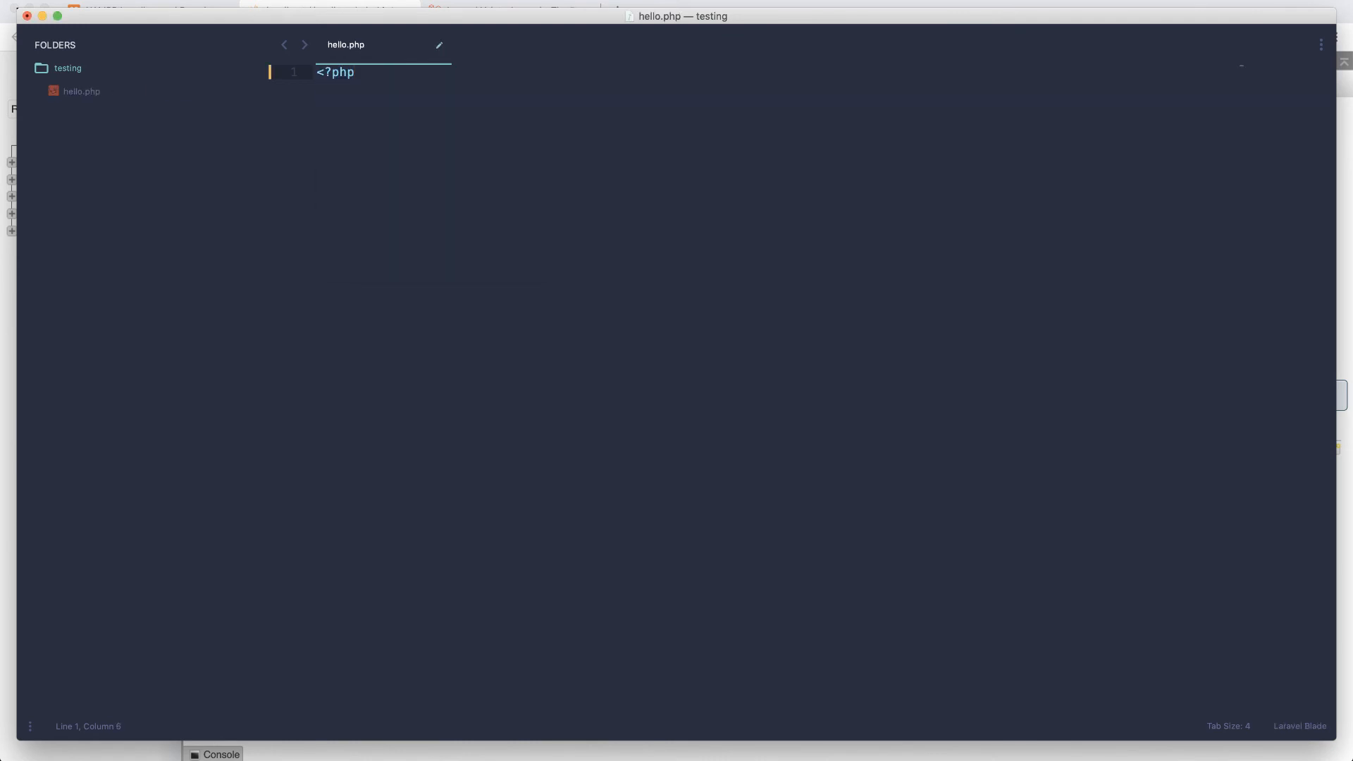
pyautogui.write('echo ')
pyautogui.write('"wer')
pyautogui.press('BackSpace')
pyautogui.write('Hello Wor')
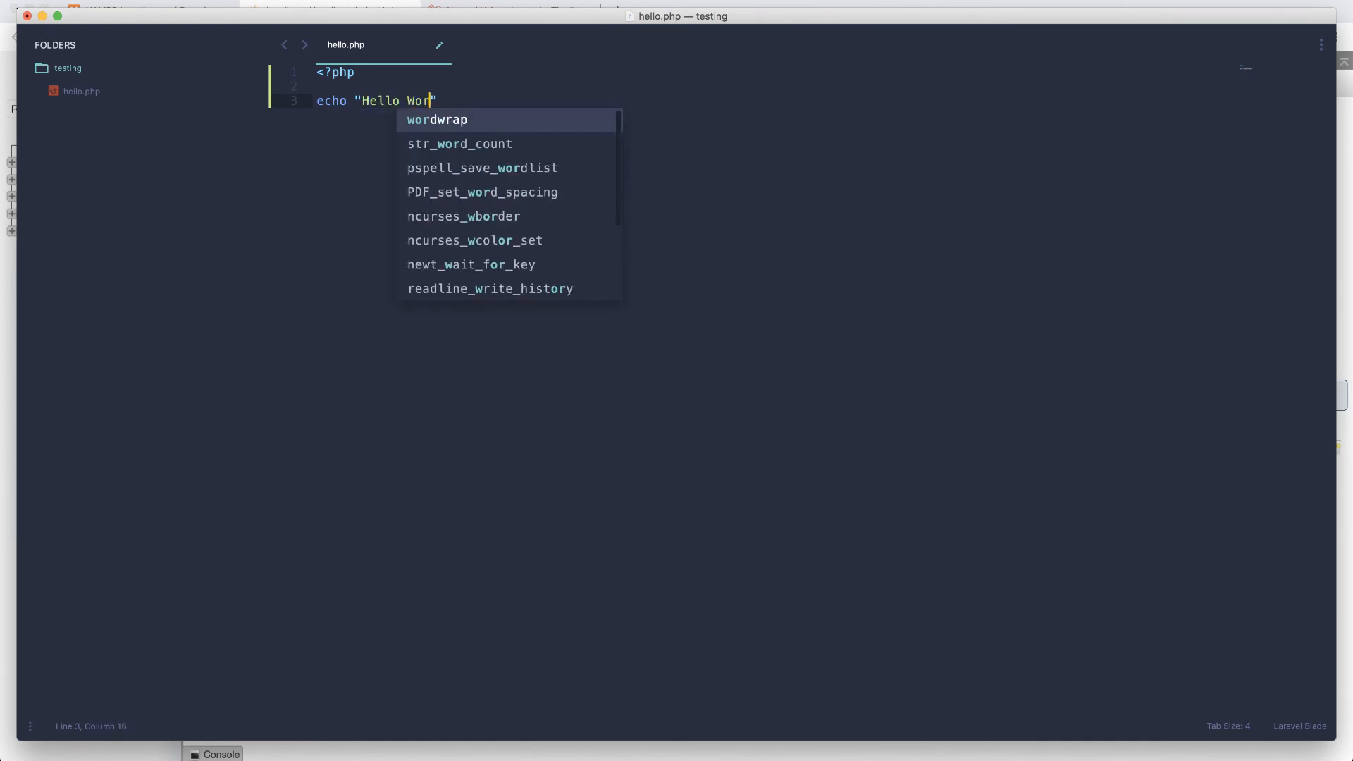
pyautogui.write('ld";')
pyautogui.press('super+s')
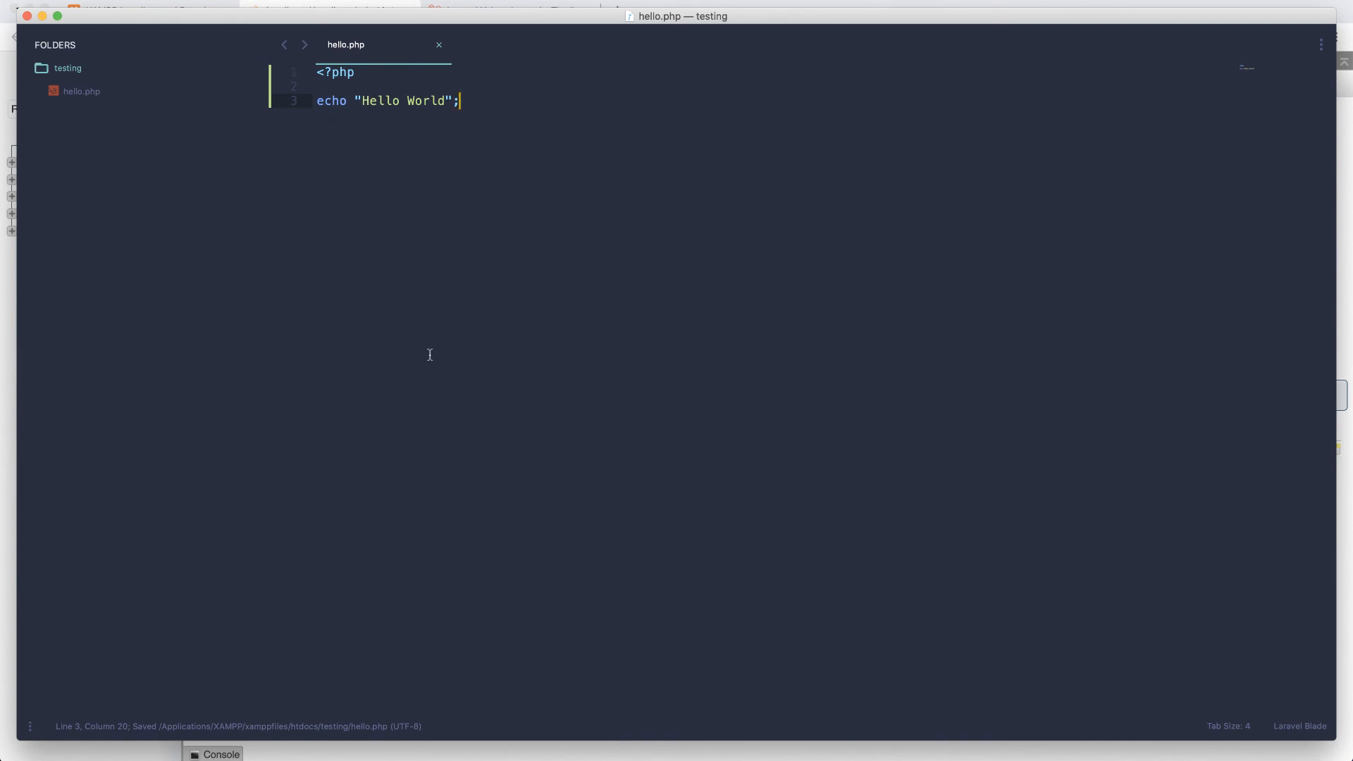
pyautogui.click(946, 757)
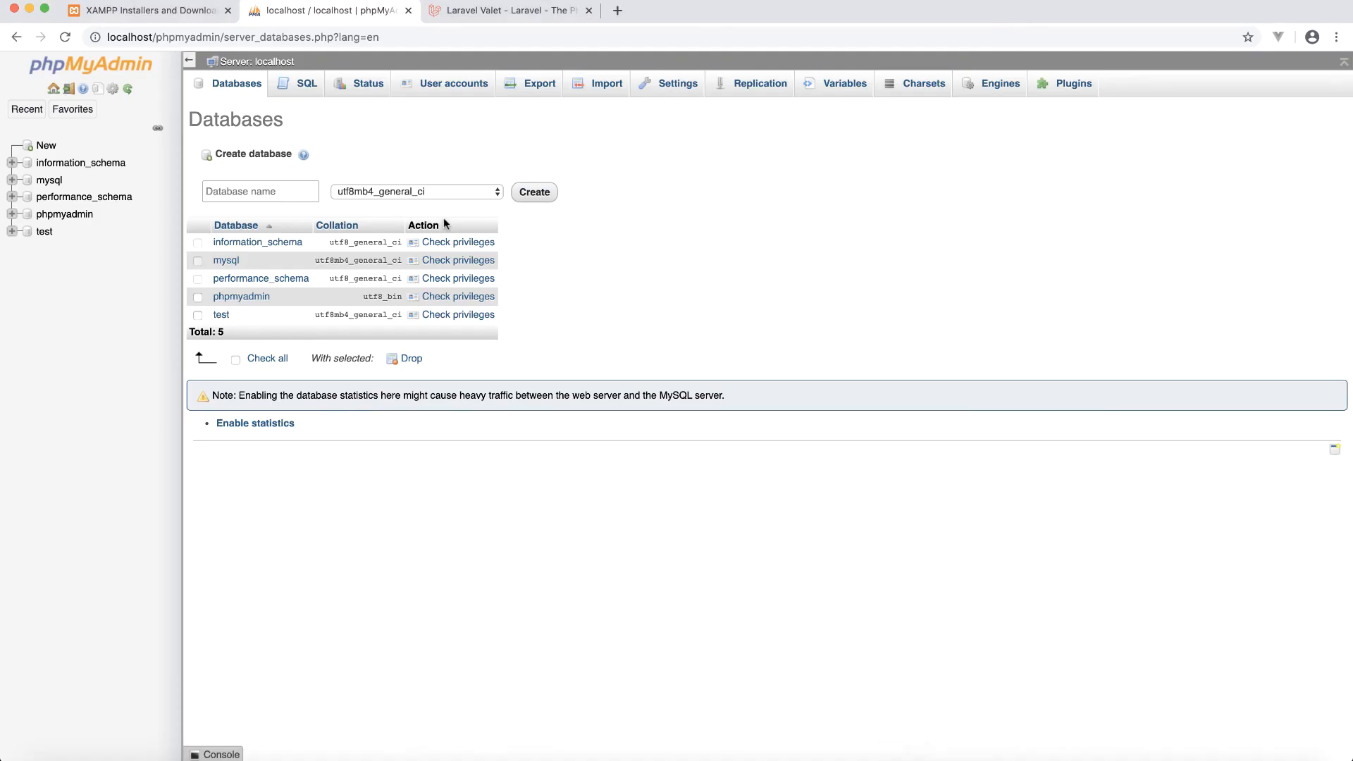
pyautogui.click(506, 37)
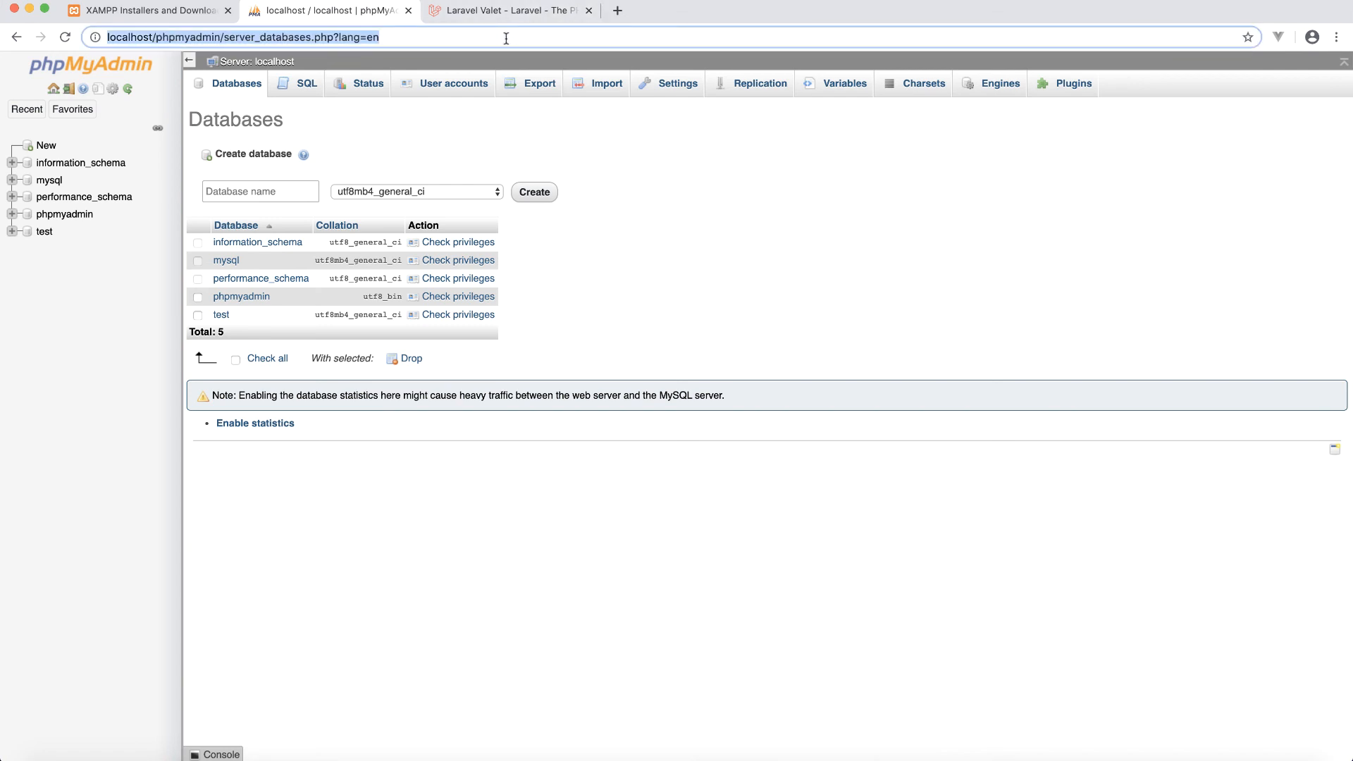
pyautogui.write('lo')
pyautogui.press('BackSpace')
pyautogui.press('BackSpace')
pyautogui.press('BackSpace')
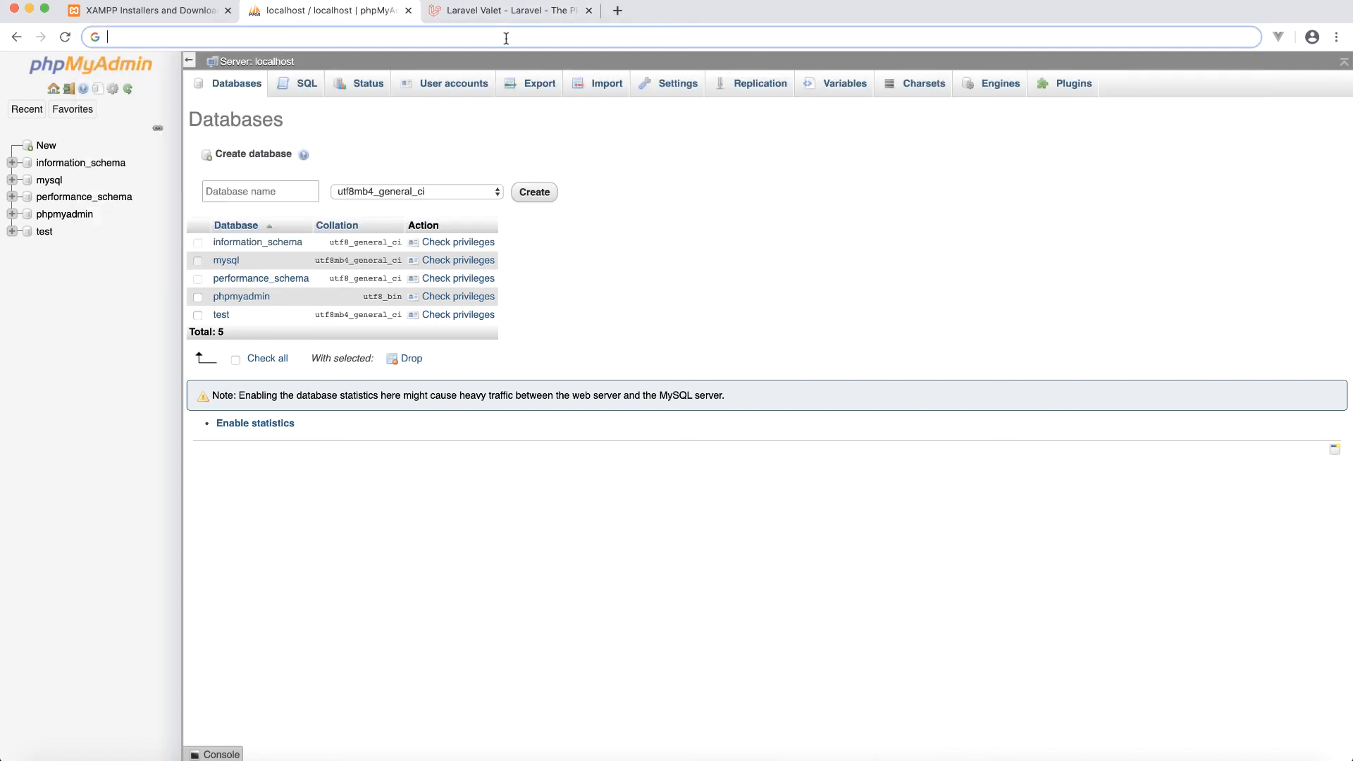
pyautogui.write('http://localhsot')
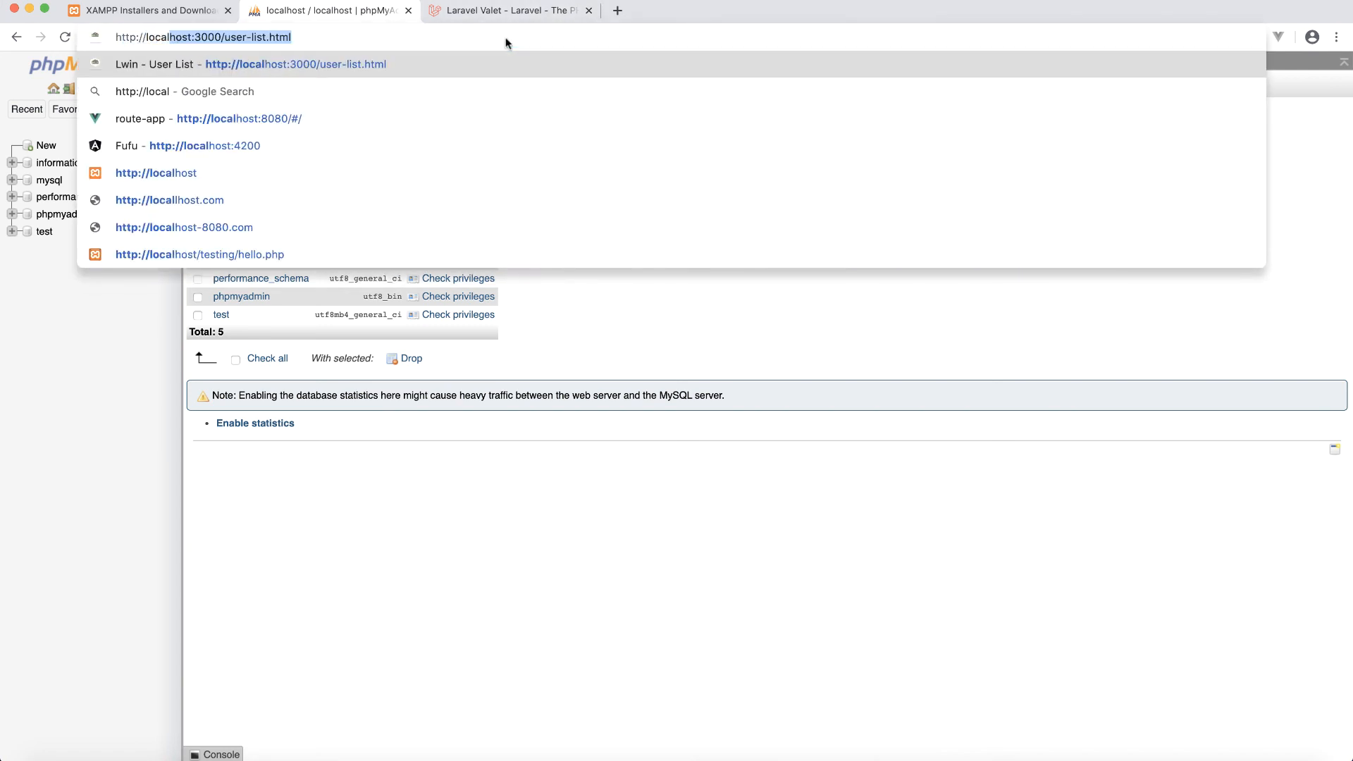
pyautogui.press('BackSpace')
pyautogui.press('BackSpace')
pyautogui.press('BackSpace')
pyautogui.write('ost')
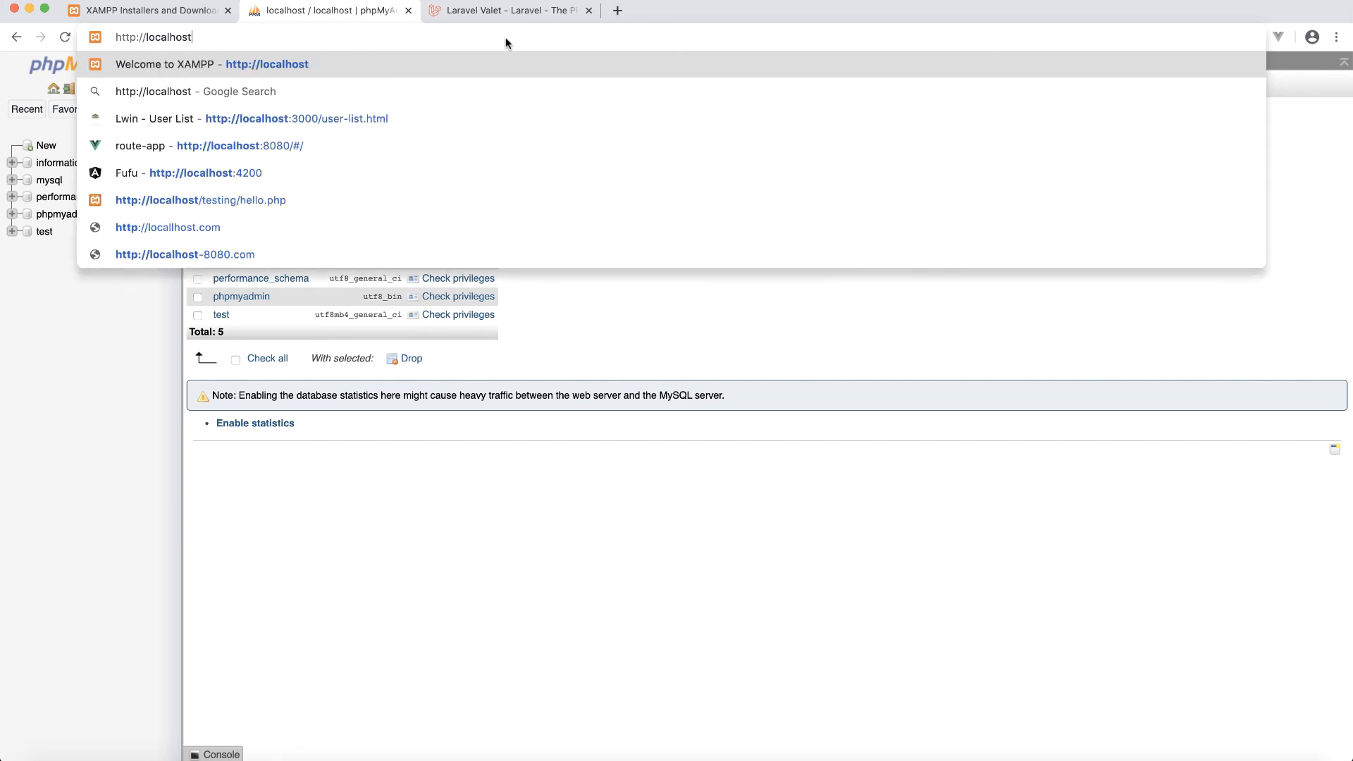
pyautogui.write('/testi')
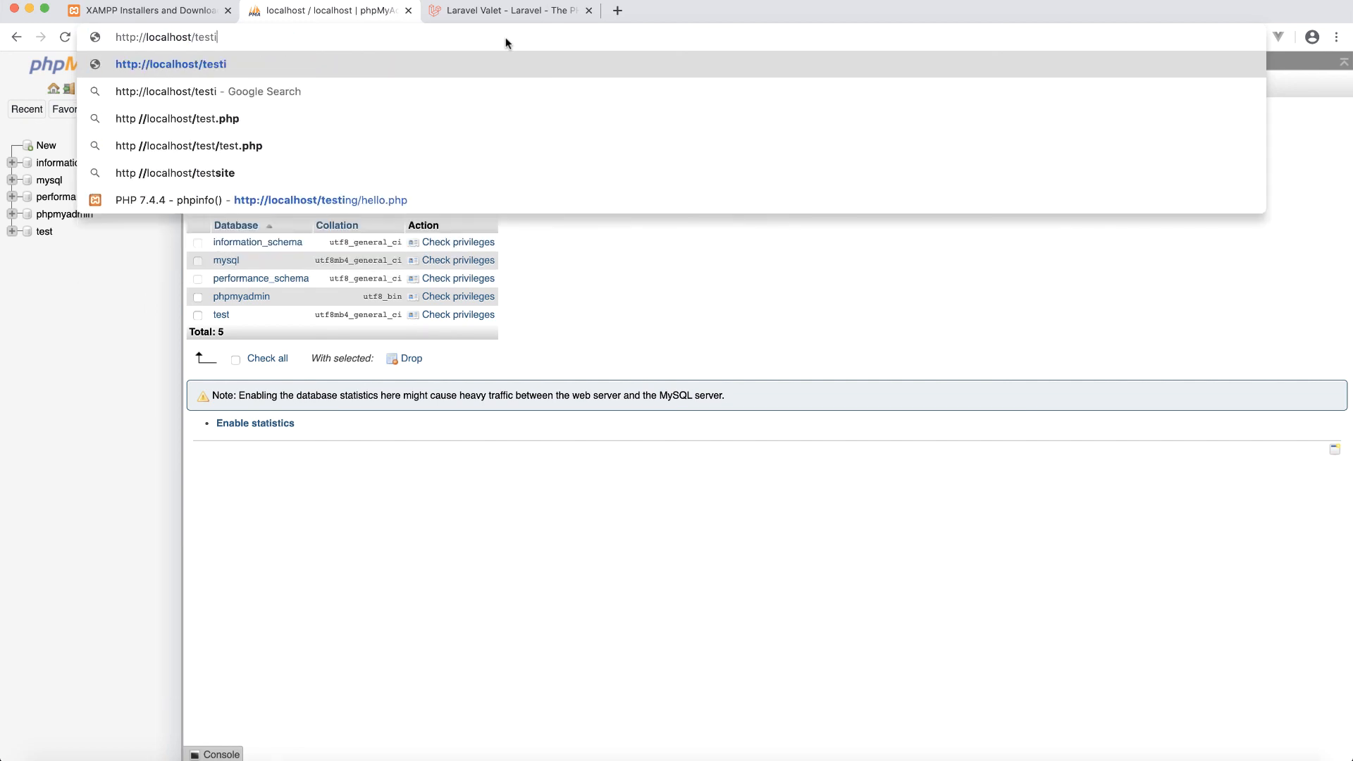
pyautogui.write('ng/hell')
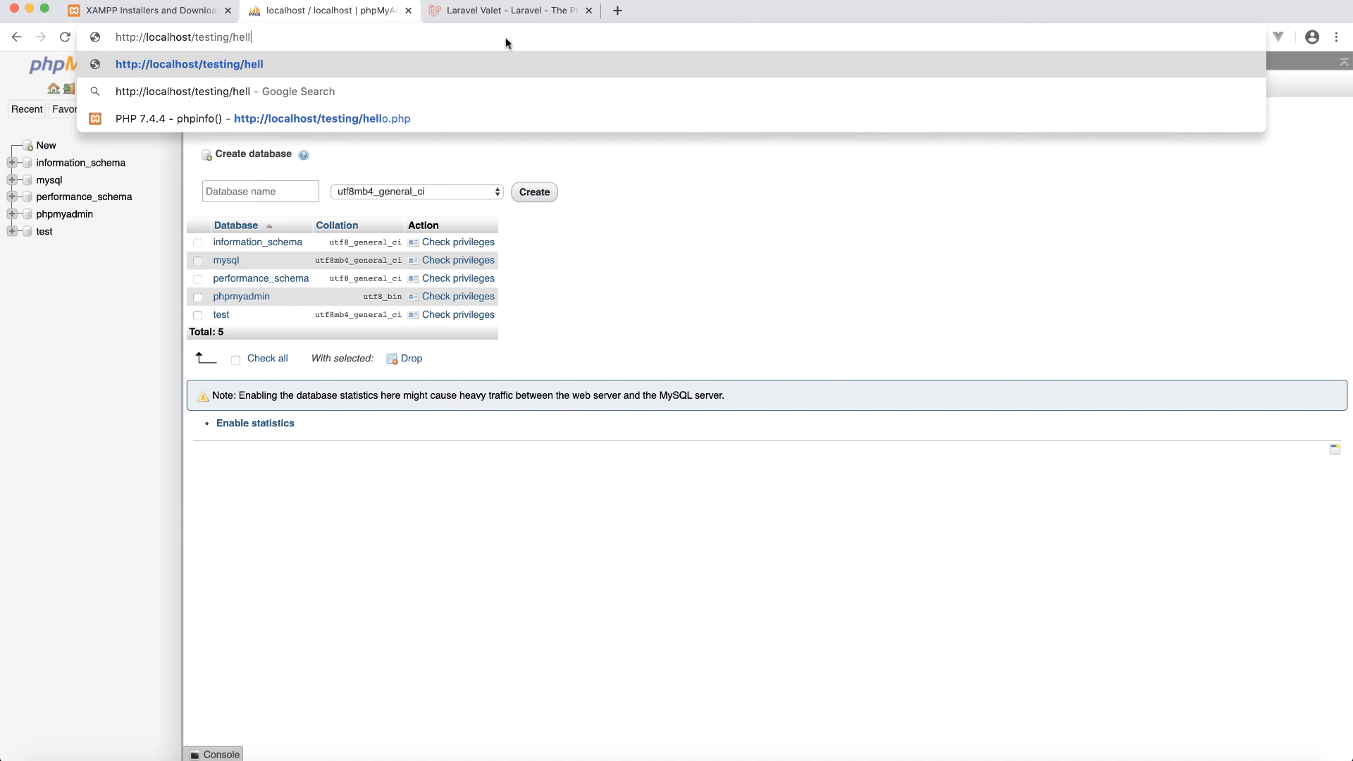
pyautogui.write('o.php')
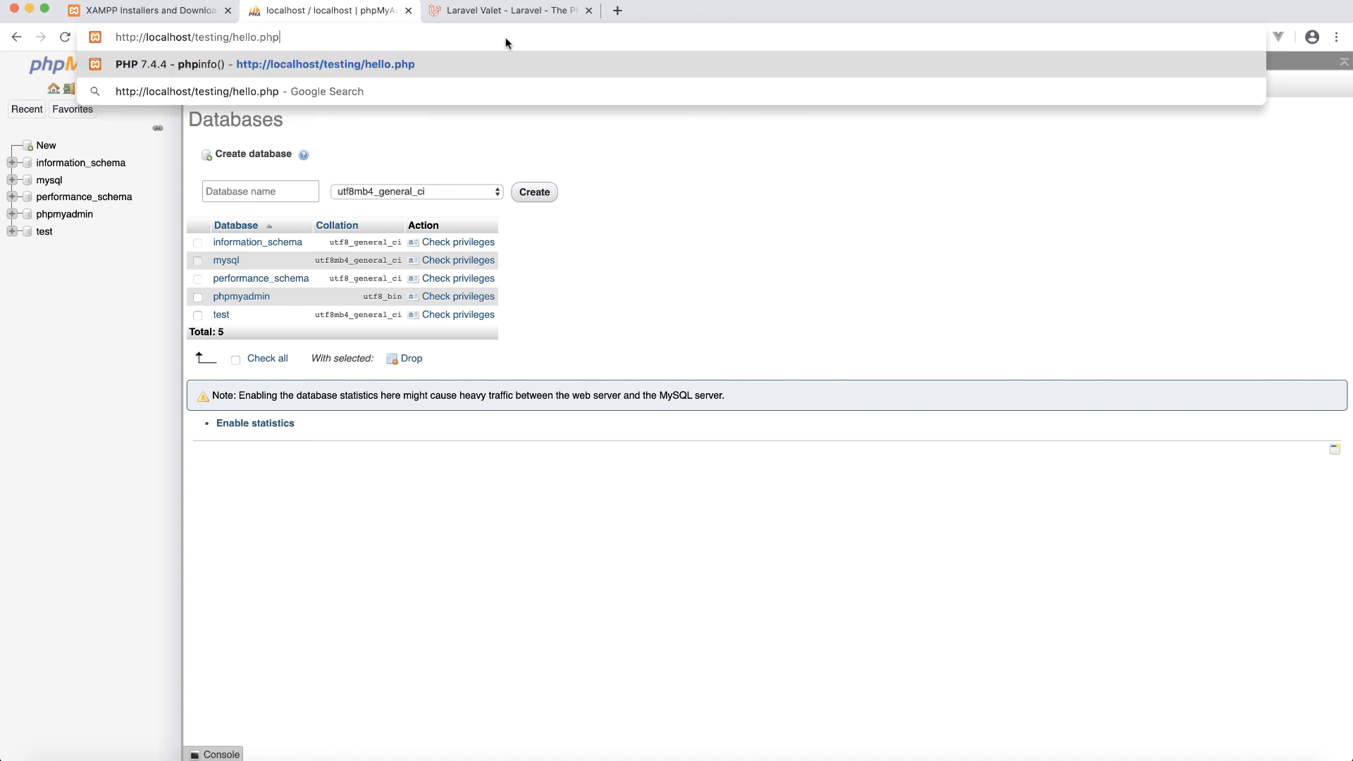
pyautogui.press('Return')
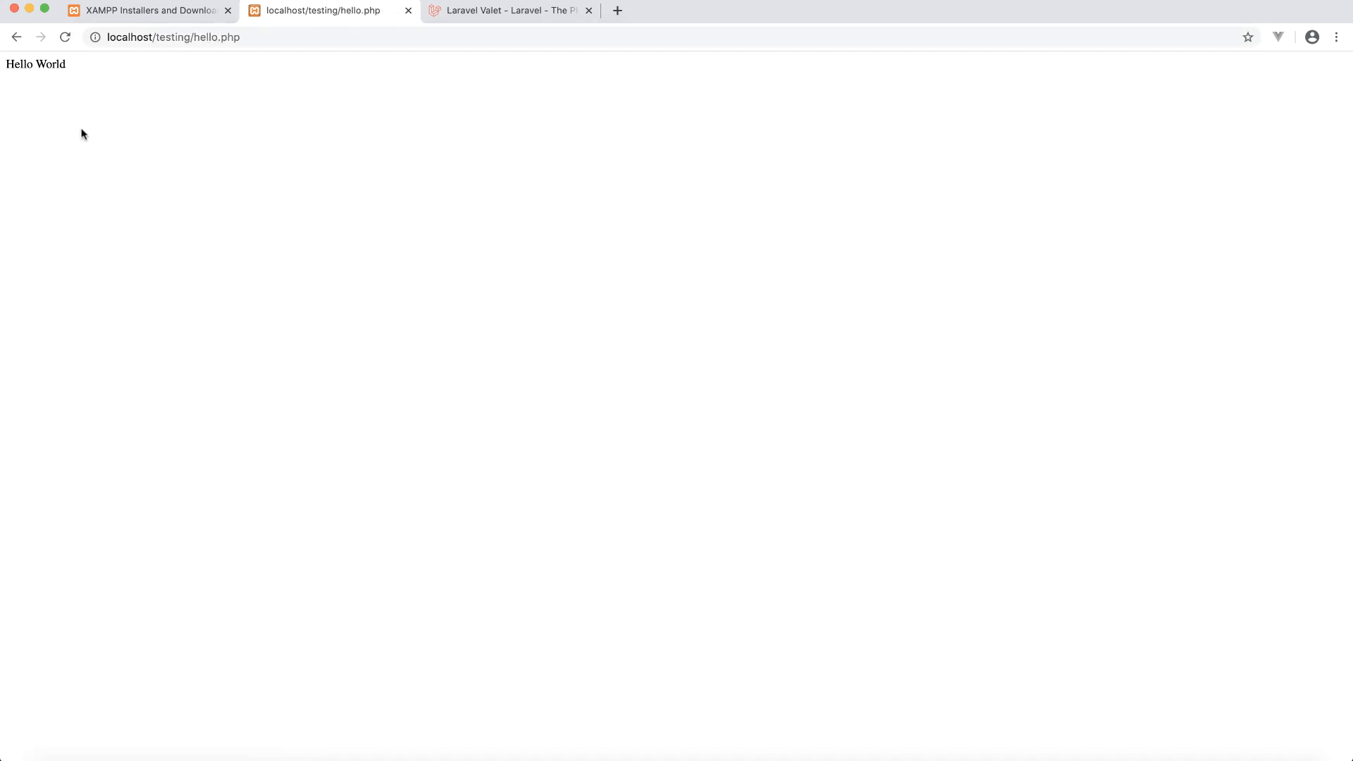
# - Zoom in on the Hello World page and place the hello.php editor beside it
pyautogui.press('super+equal')
pyautogui.press('super+equal')
pyautogui.press('super+equal')
pyautogui.press('super+equal')
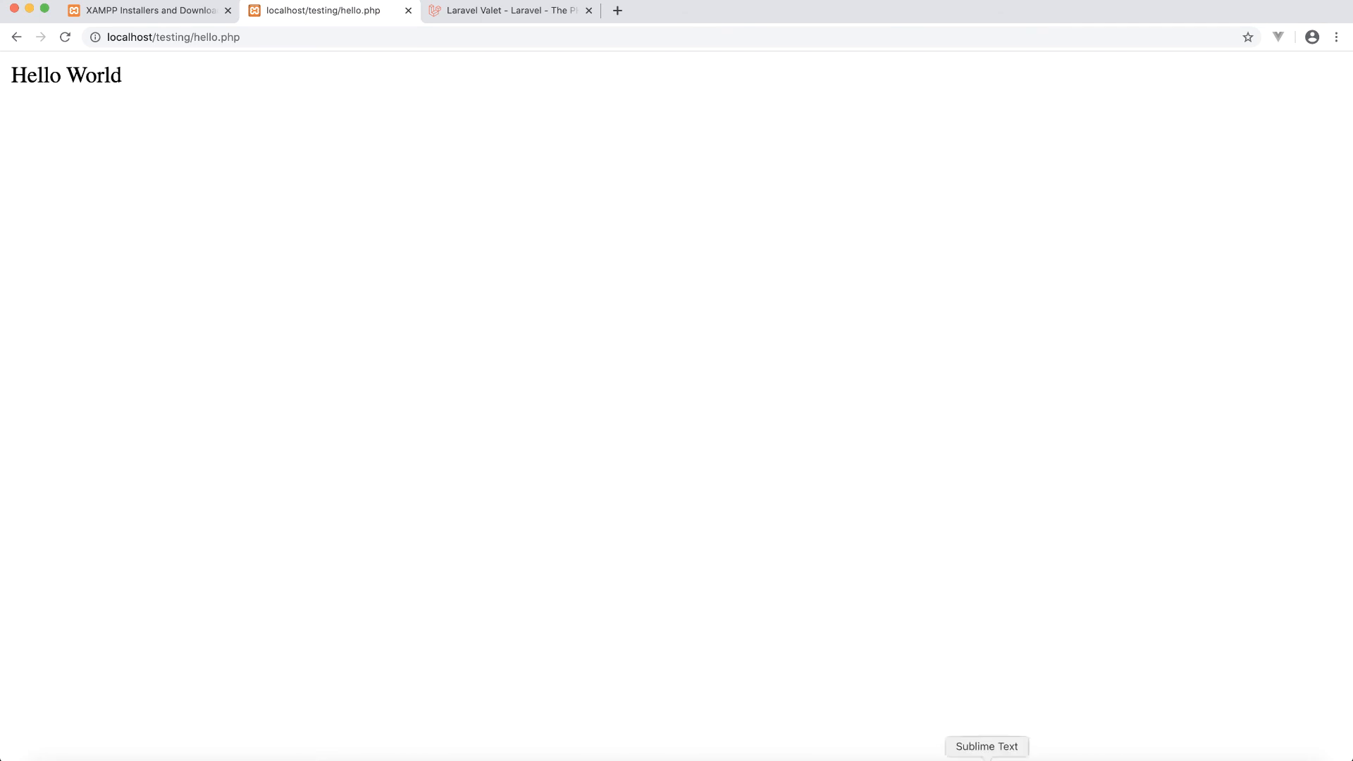
pyautogui.click(987, 758)
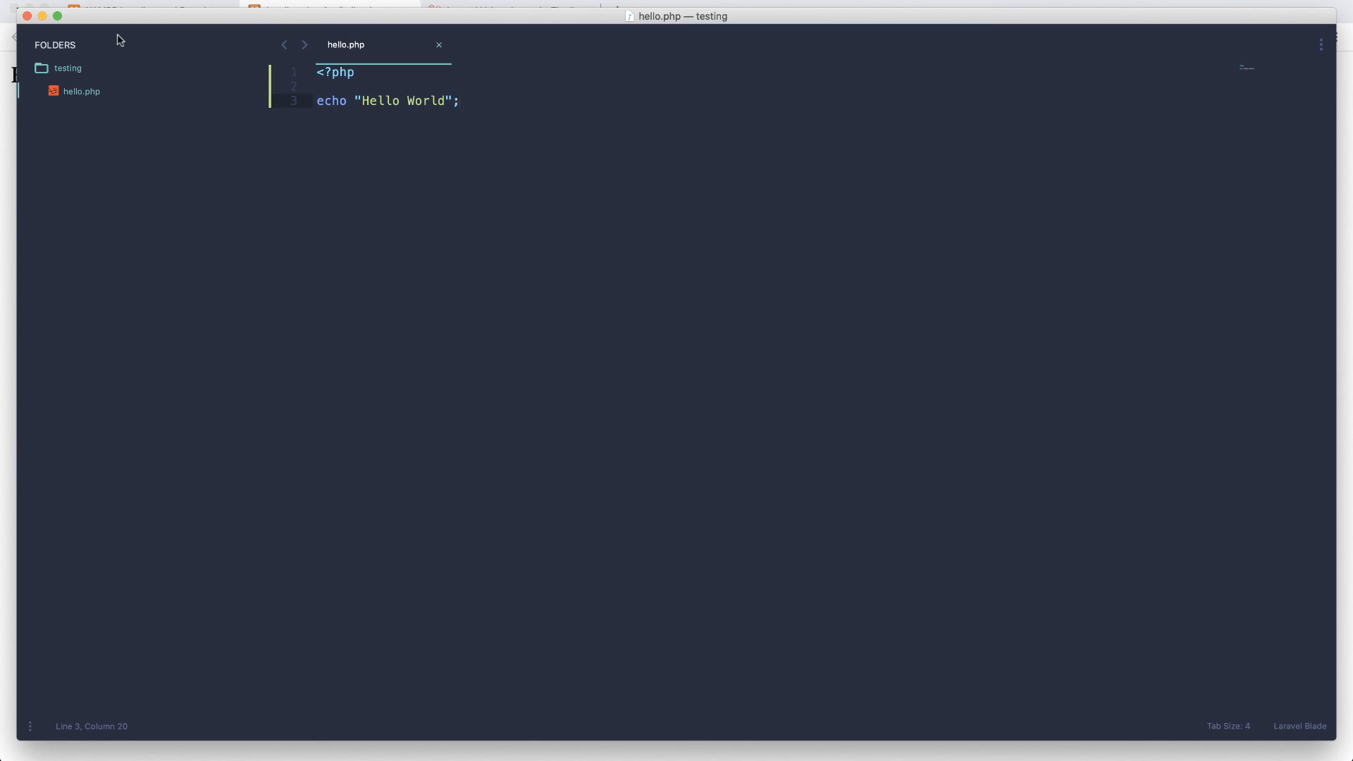
pyautogui.moveTo(127, 23); pyautogui.dragTo(201, 245)
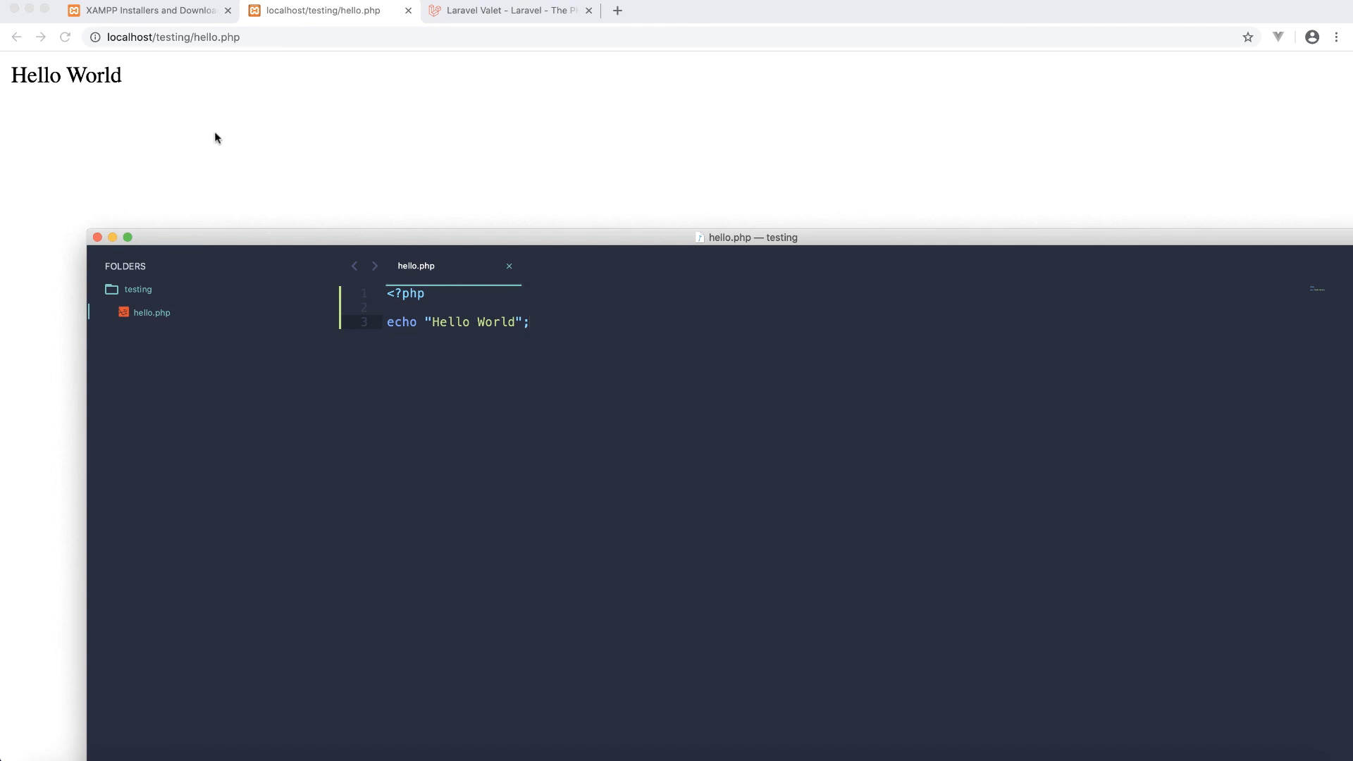